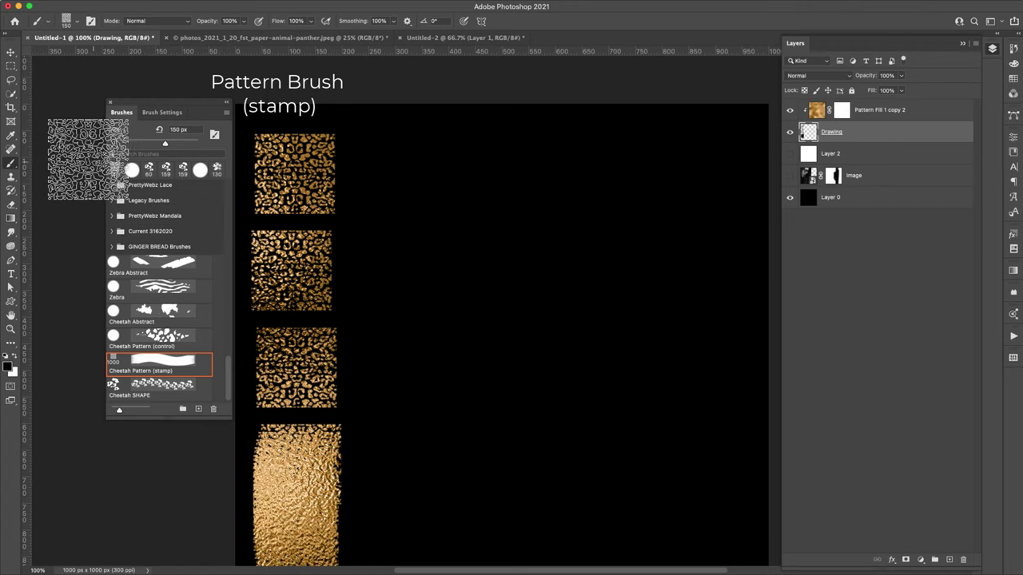
Paint two gold spot strokes with Cheetah SHAPE at 90 px, then test Cheetah Pattern (control)
left_click(152, 390)
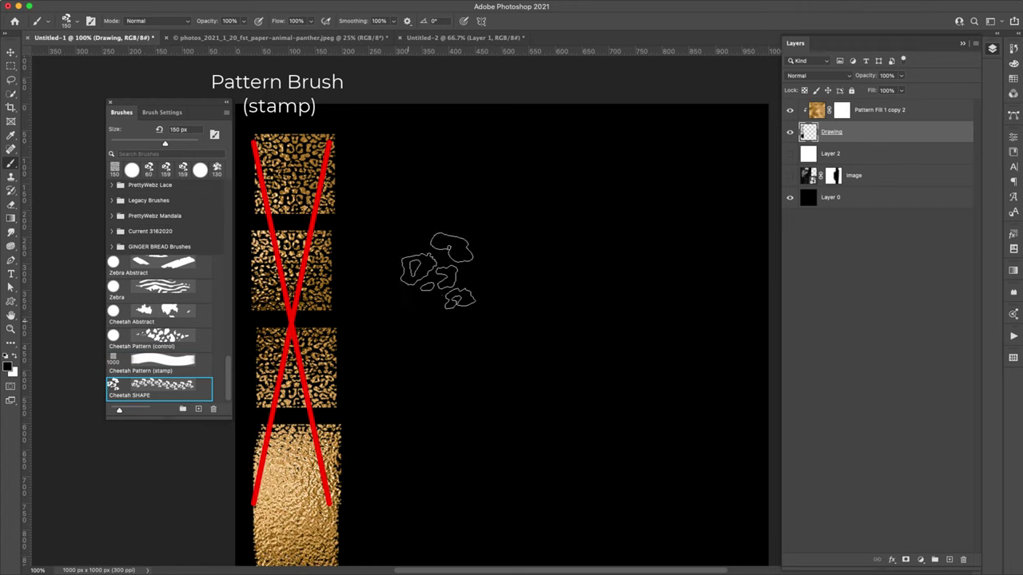
key("bracketleft")
key("bracketleft")
key("bracketleft")
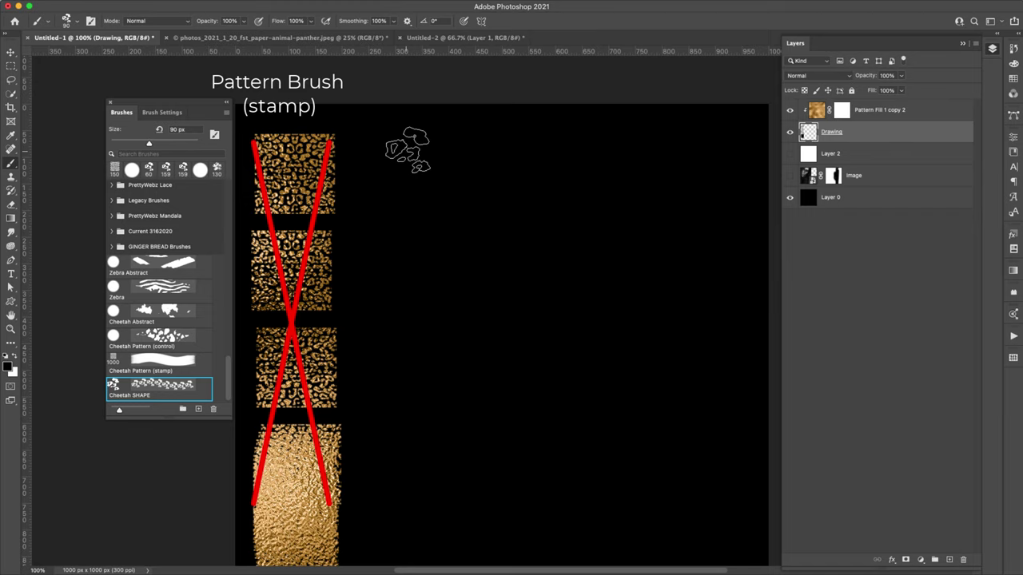
mouse_move(400, 144)
left_mouse_down()
mouse_move(393, 168)
mouse_move(443, 243)
mouse_move(446, 309)
mouse_move(414, 444)
mouse_move(451, 540)
left_mouse_up()
mouse_move(409, 164)
left_mouse_down()
mouse_move(411, 240)
mouse_move(427, 272)
mouse_move(455, 252)
mouse_move(411, 364)
mouse_move(355, 320)
mouse_move(399, 355)
mouse_move(443, 476)
mouse_move(421, 544)
left_mouse_up()
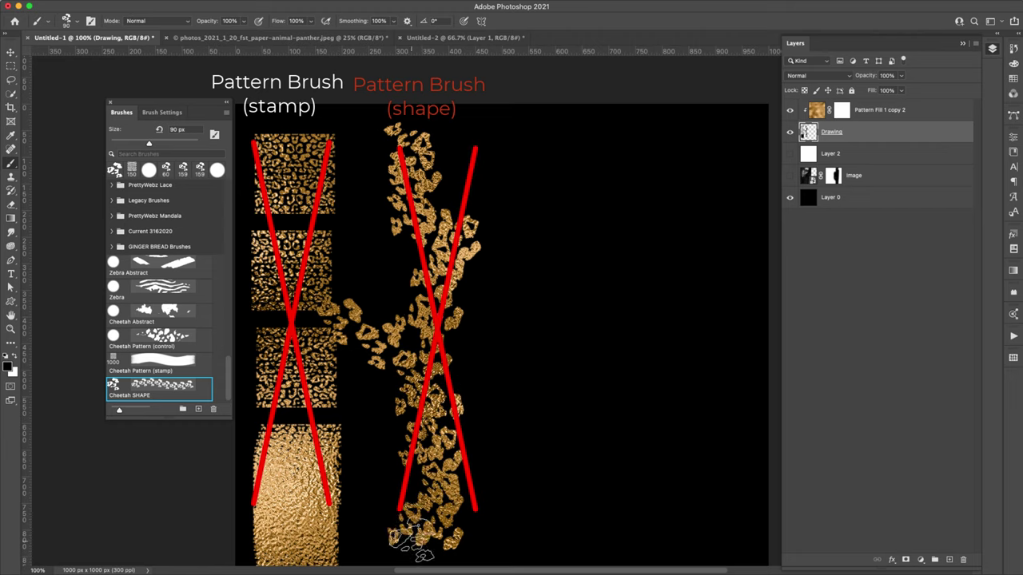
left_click(160, 337)
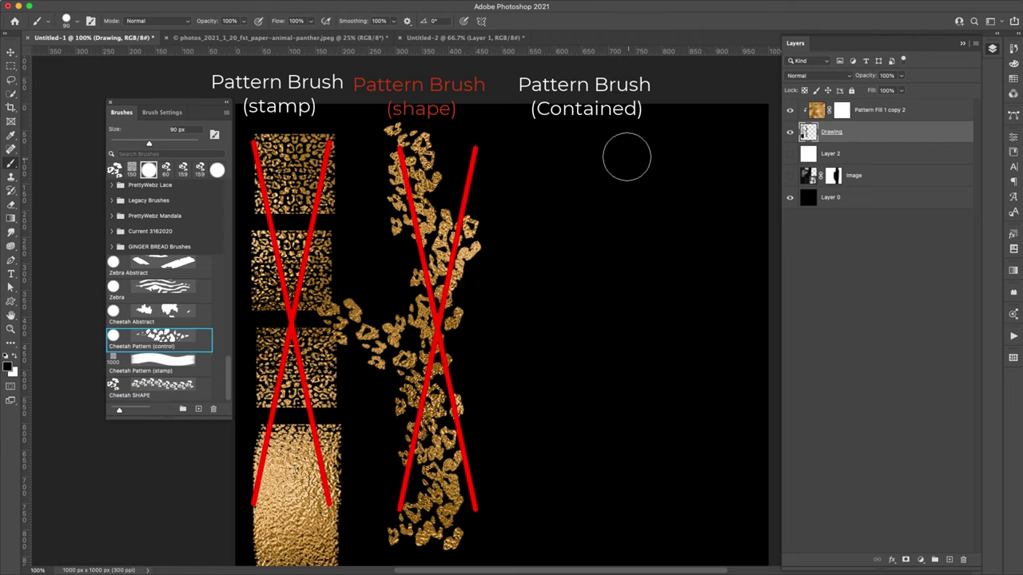
mouse_move(598, 136)
left_mouse_down()
mouse_move(562, 147)
mouse_move(573, 179)
mouse_move(631, 204)
mouse_move(612, 253)
mouse_move(573, 296)
mouse_move(650, 375)
mouse_move(615, 422)
mouse_move(662, 502)
mouse_move(653, 532)
mouse_move(692, 505)
mouse_move(711, 462)
mouse_move(678, 423)
mouse_move(616, 433)
mouse_move(541, 382)
mouse_move(538, 327)
mouse_move(641, 338)
left_mouse_up()
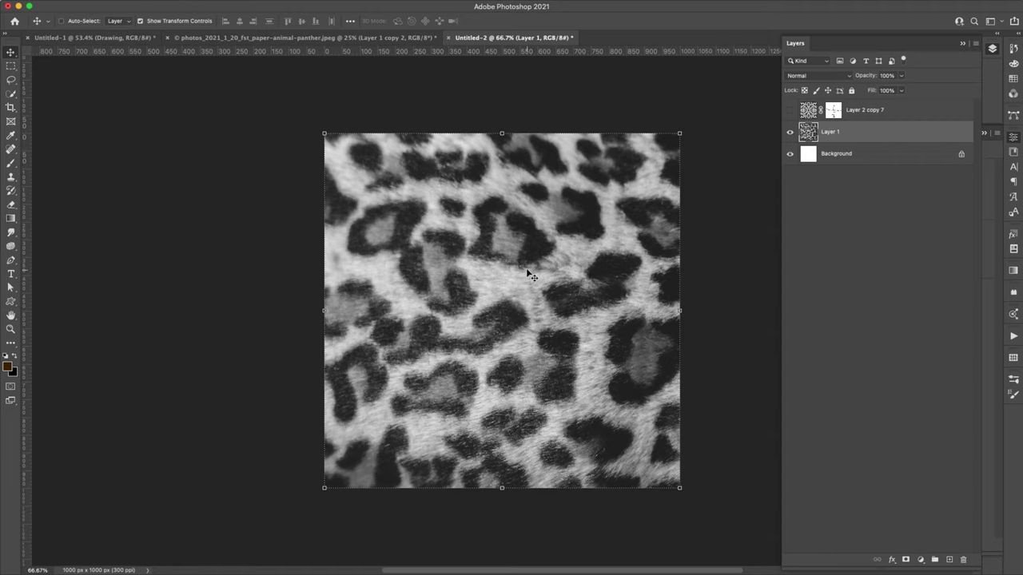
Apply Image > Adjustments > Desaturate to the leopard-fur layer
left_click(134, 6)
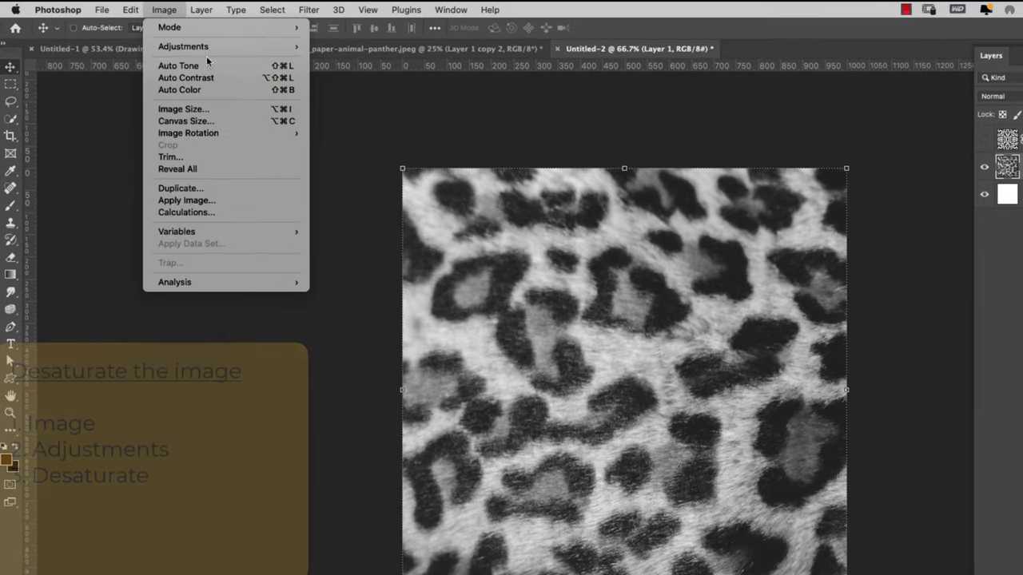
mouse_move(212, 46)
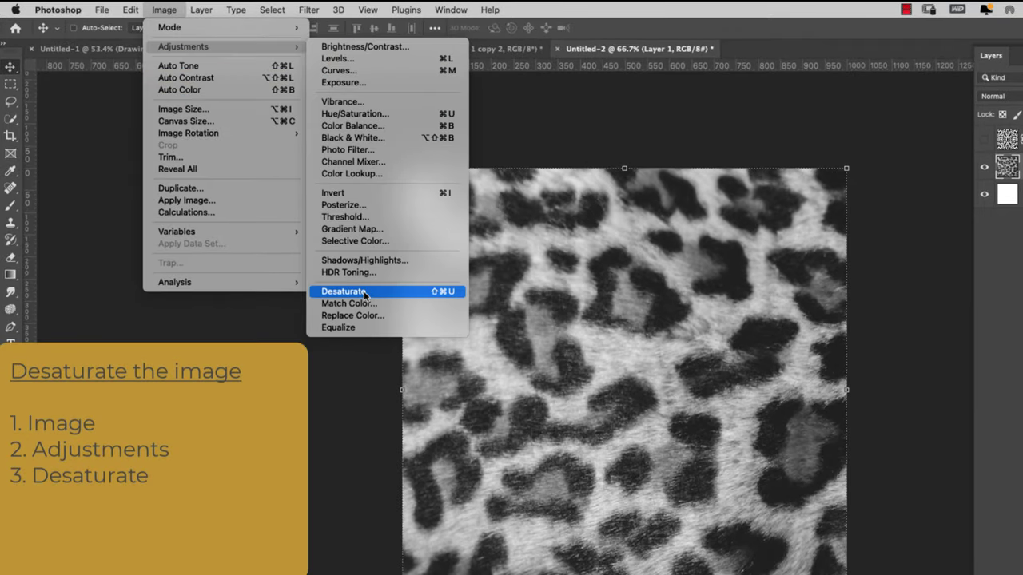
left_click(364, 293)
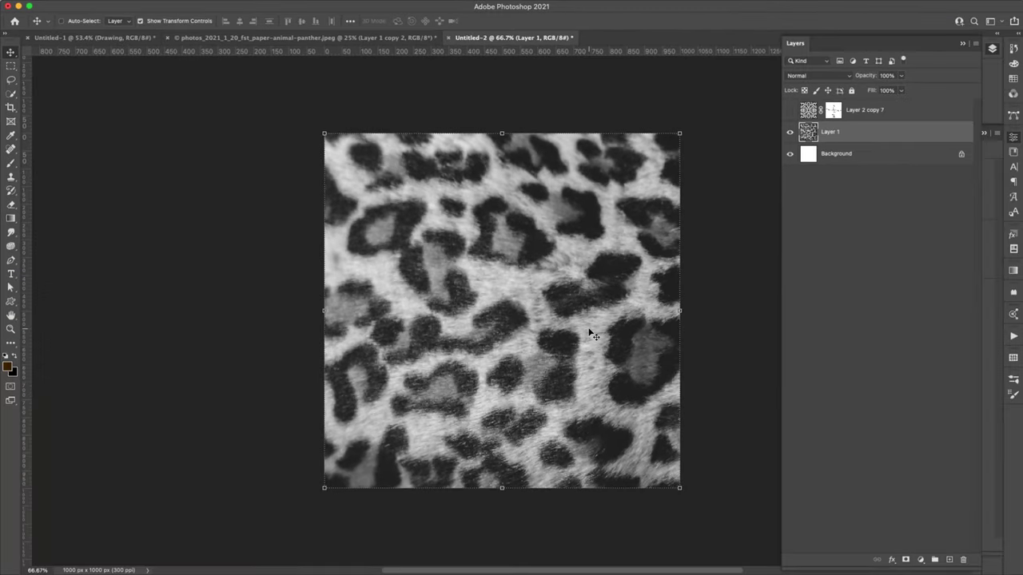
key("b")
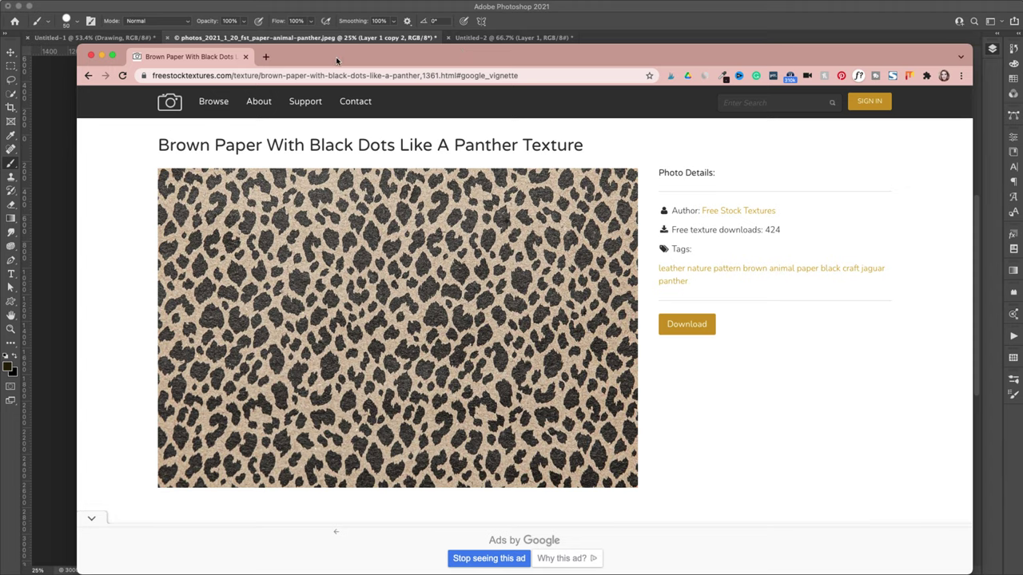
Drag the panther-paper texture from Chrome onto the canvas, scaled to about 106% to fill it
left_click_drag(310, 53, 1022, 116)
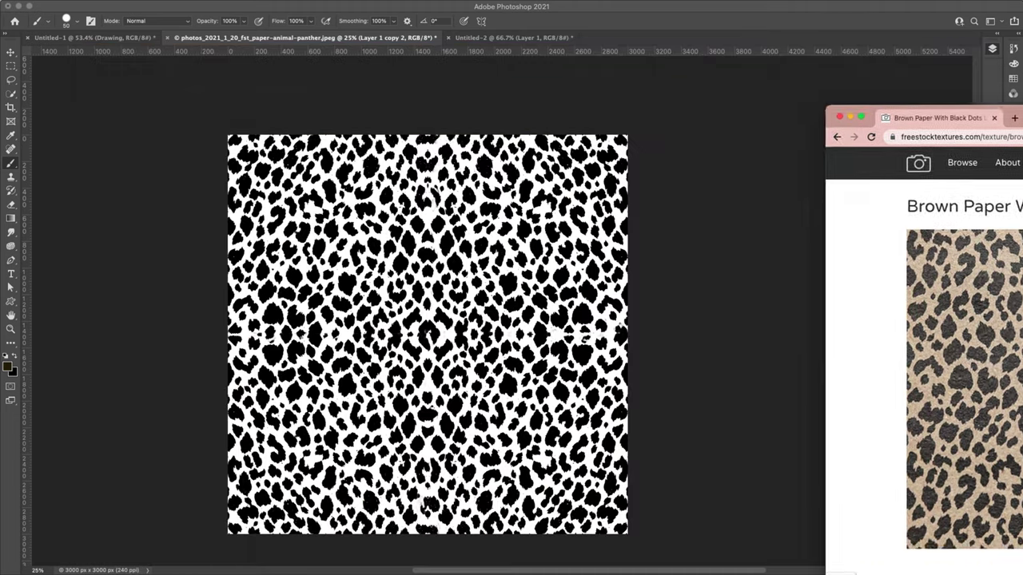
left_click_drag(963, 384, 473, 292)
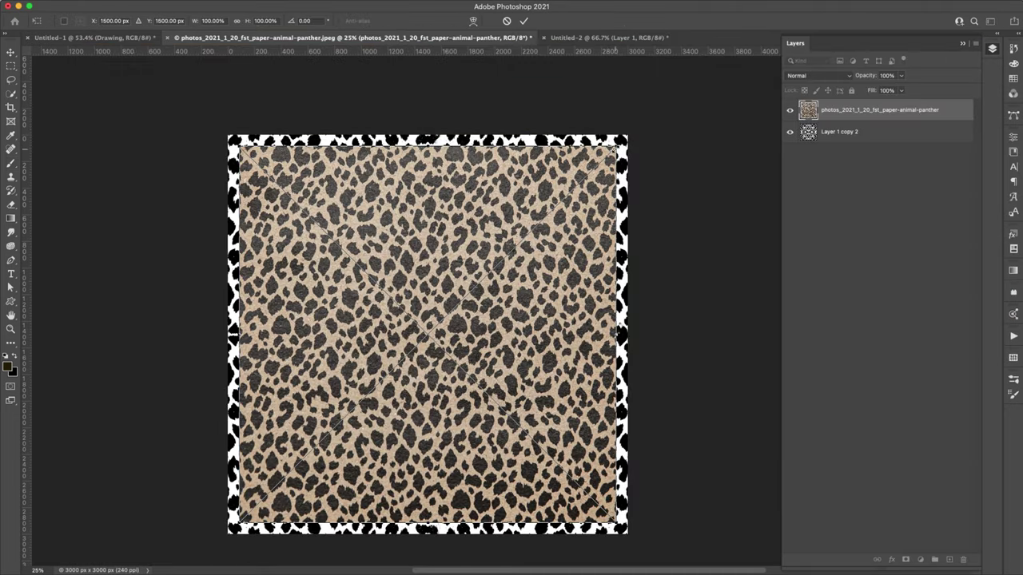
left_click_drag(616, 146, 628, 134)
key("Return")
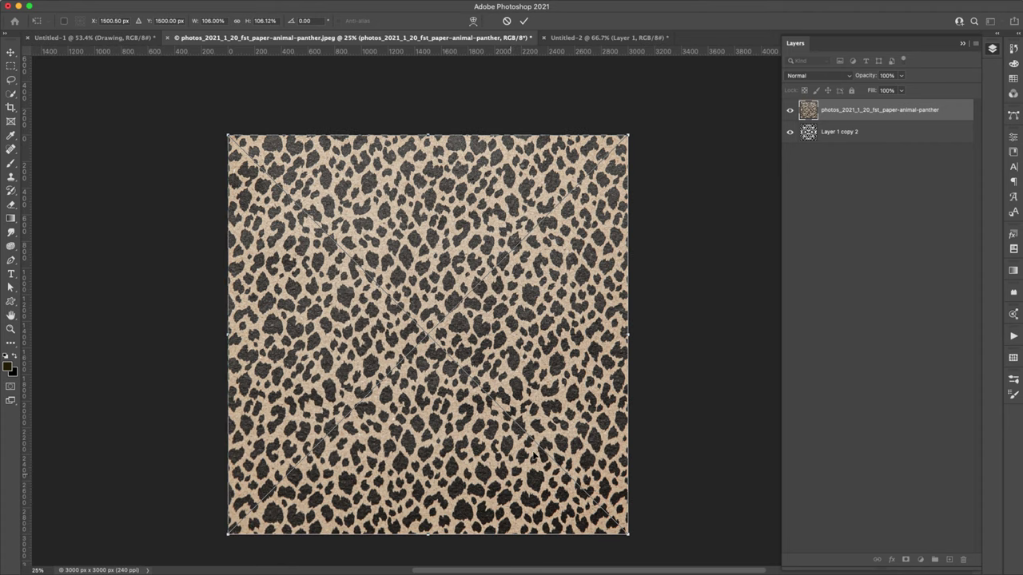
Rasterize the placed panther texture layer
key("b")
right_click(858, 111)
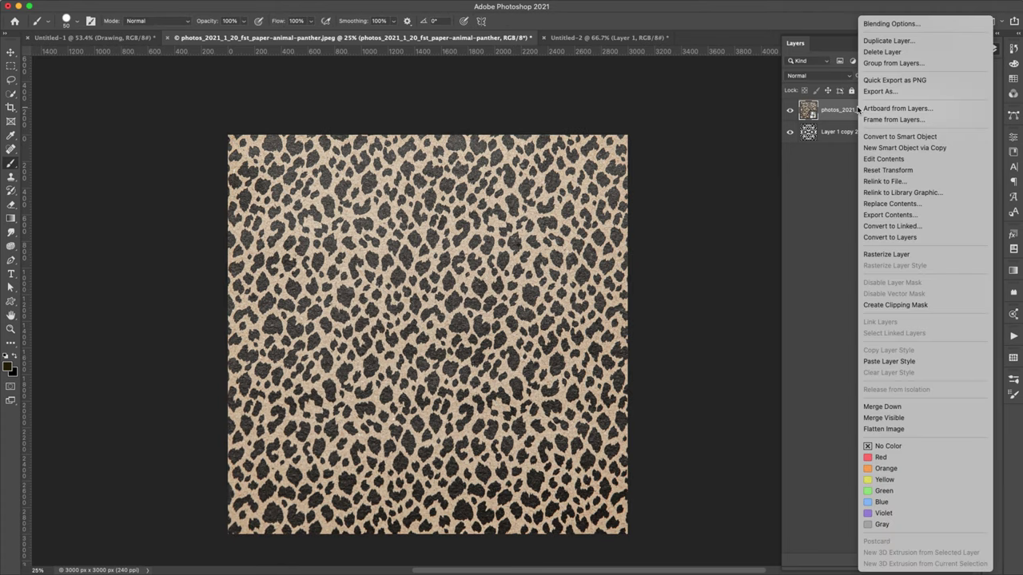
left_click(888, 255)
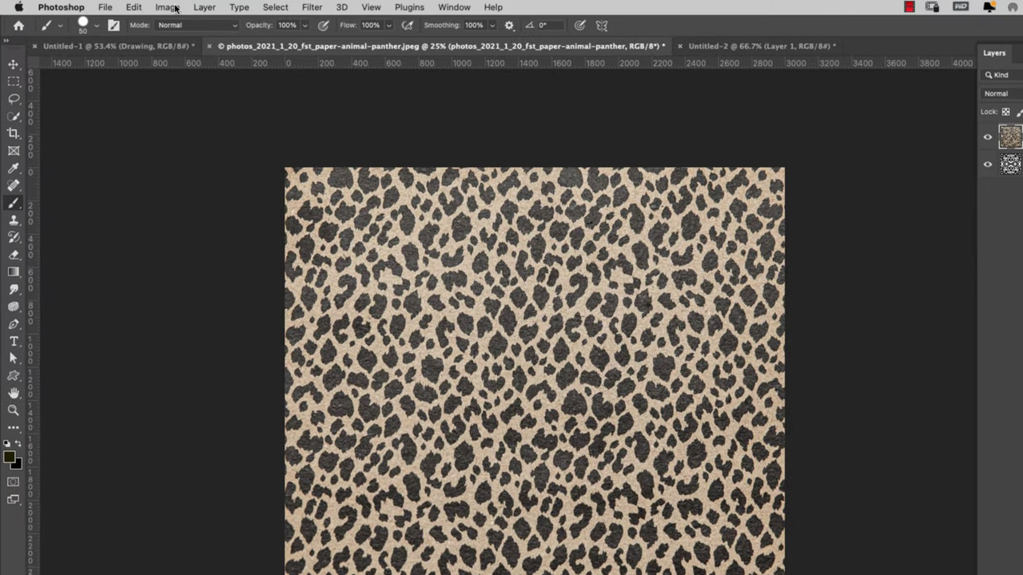
Desaturate the panther texture layer to greyscale
left_click(133, 7)
mouse_move(169, 43)
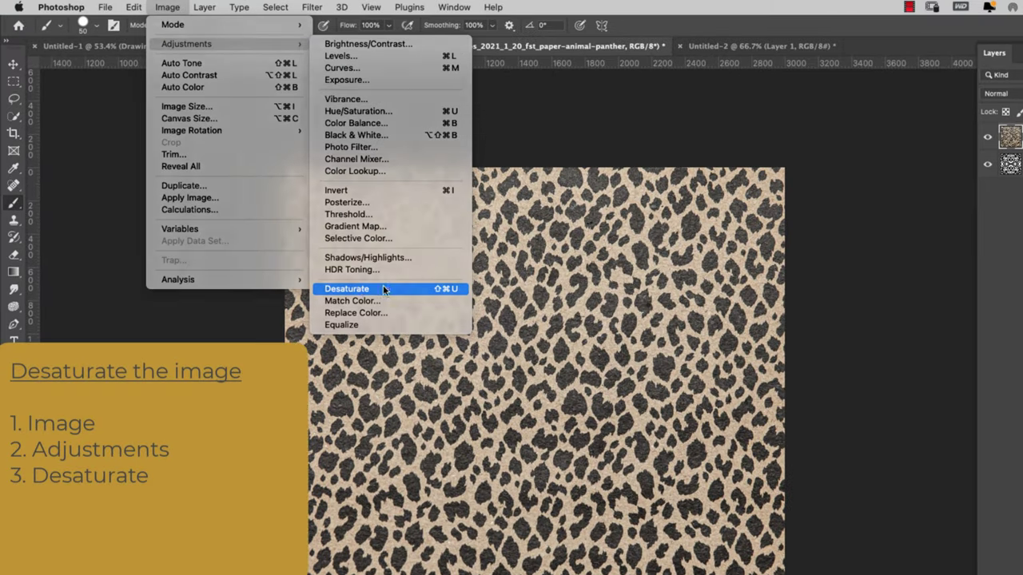
left_click(380, 288)
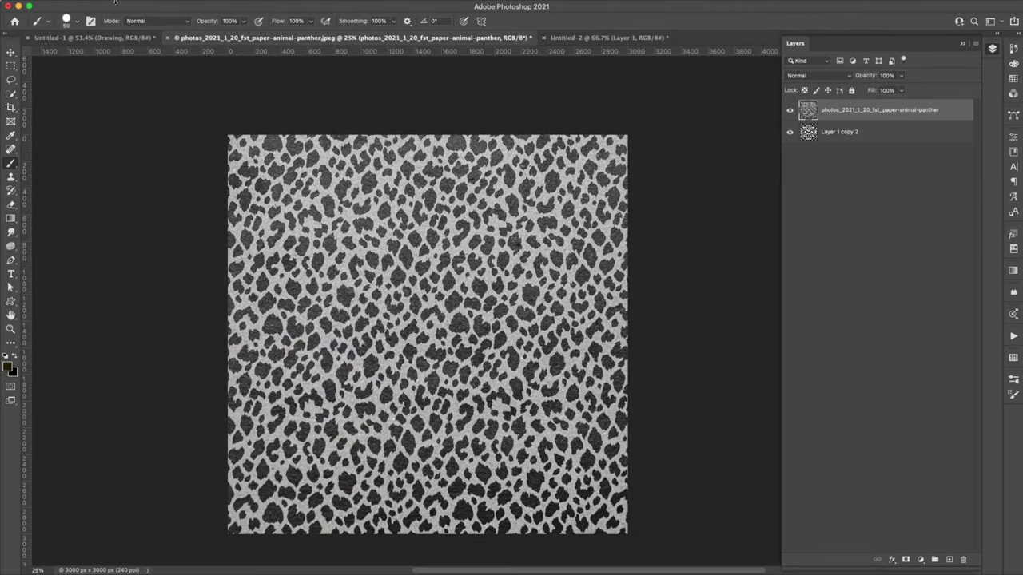
Apply a Threshold at level 148 to make black spots on white
left_click(134, 7)
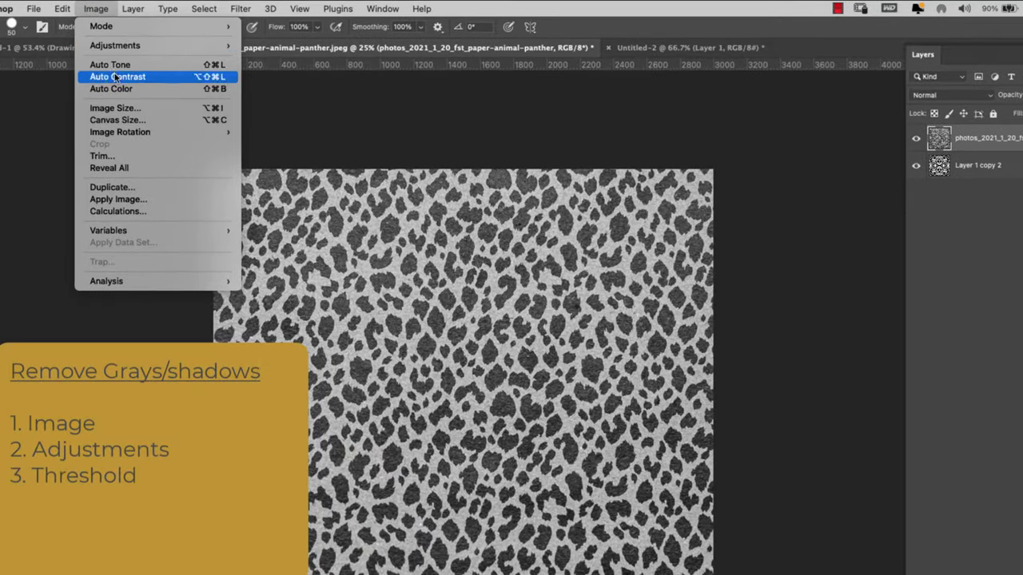
mouse_move(120, 46)
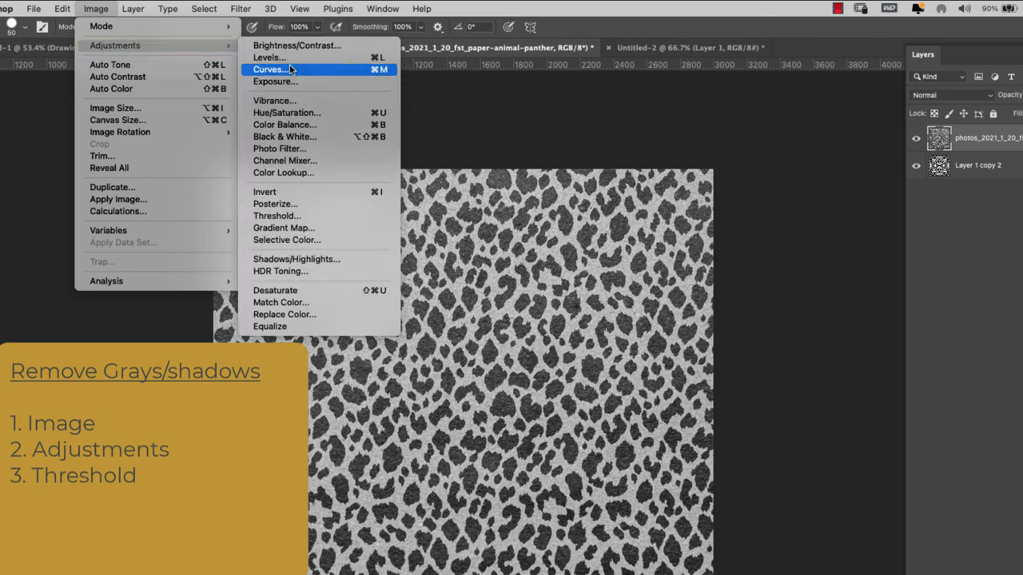
left_click(294, 217)
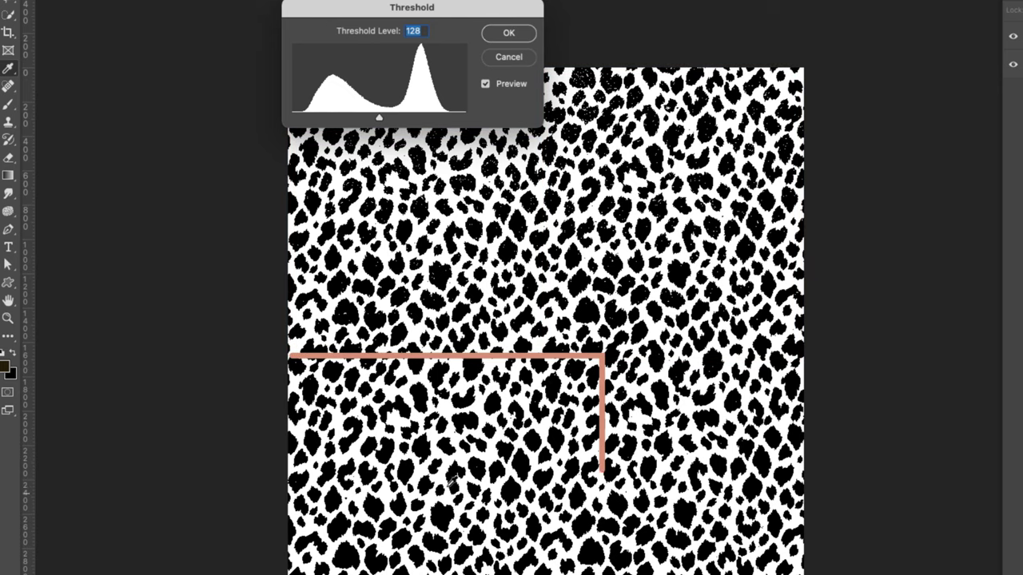
mouse_move(381, 120)
left_mouse_down()
mouse_move(367, 119)
mouse_move(392, 120)
left_mouse_up()
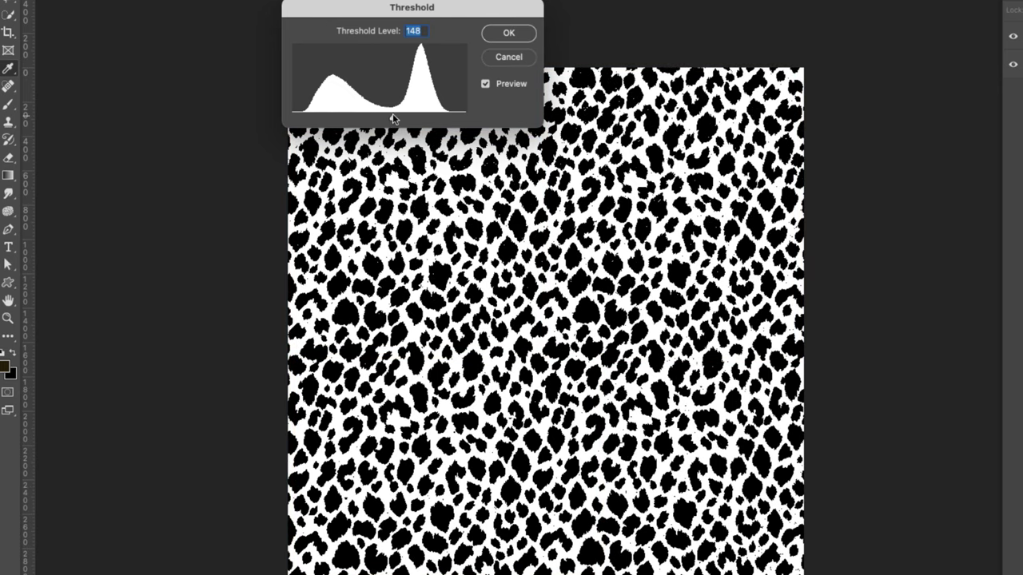
left_click(506, 33)
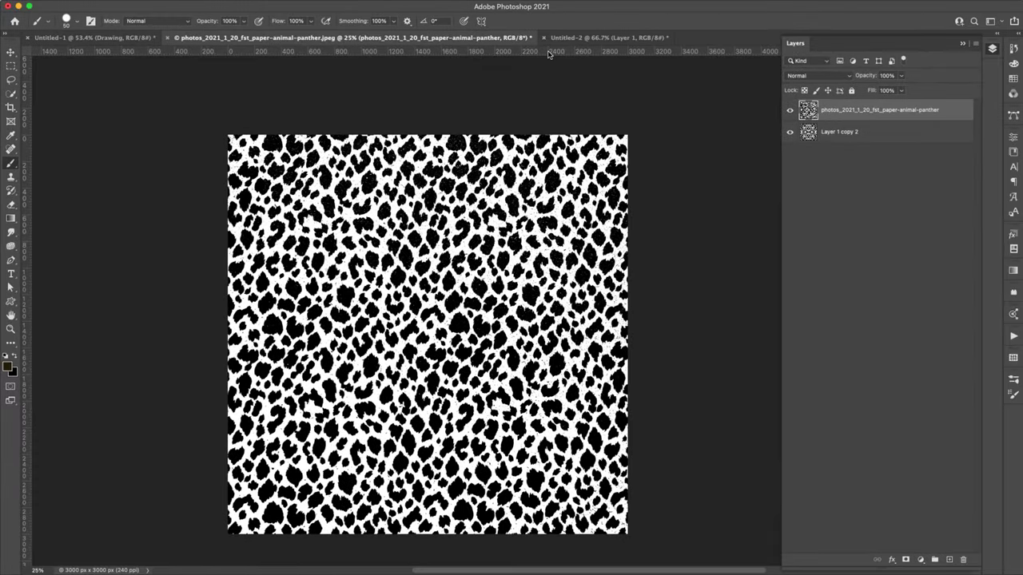
Add centre guides and select the lower-left quarter of the spot texture
left_click_drag(548, 53, 550, 335)
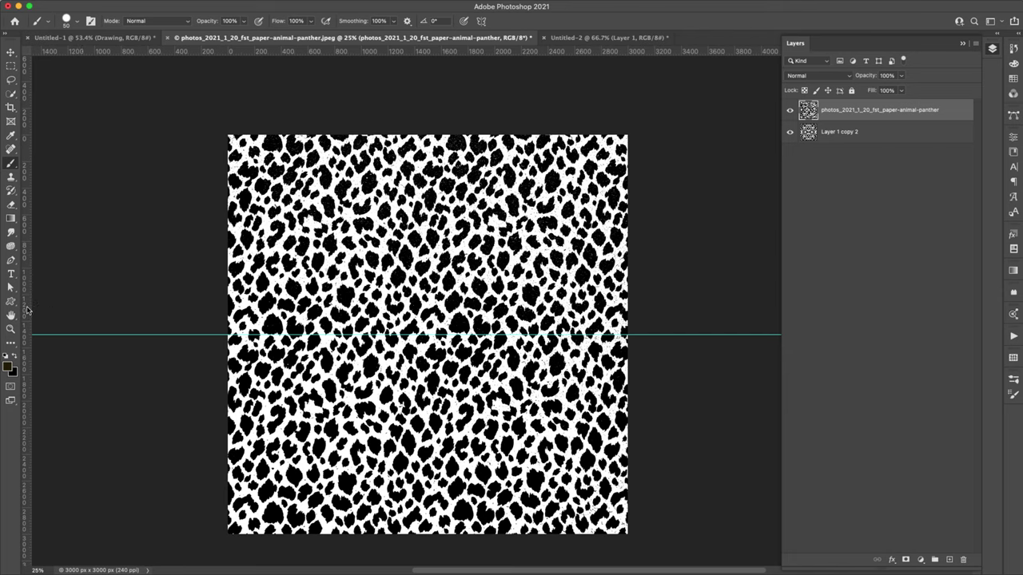
left_click_drag(27, 309, 427, 300)
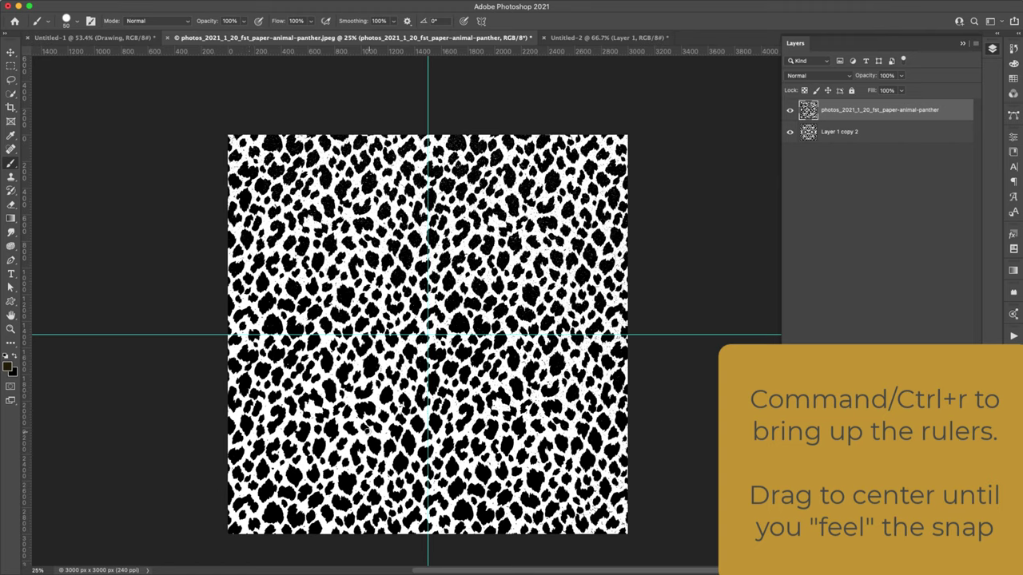
left_click(12, 65)
left_click_drag(224, 335, 427, 534)
Cut and paste that quarter onto a new layer, then delete the original pattern photo layer
key("super+x")
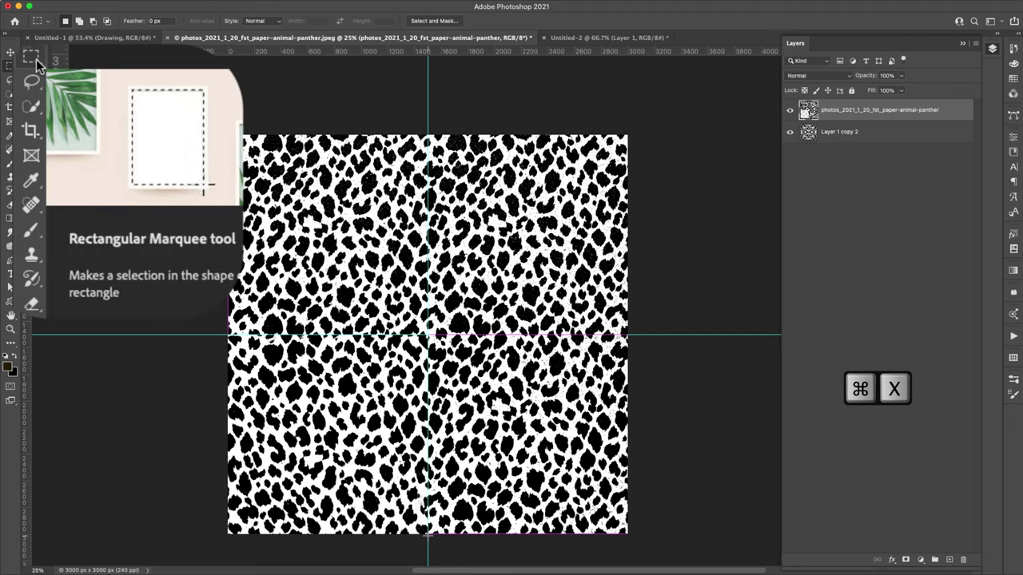
key("super+v")
left_click(825, 133)
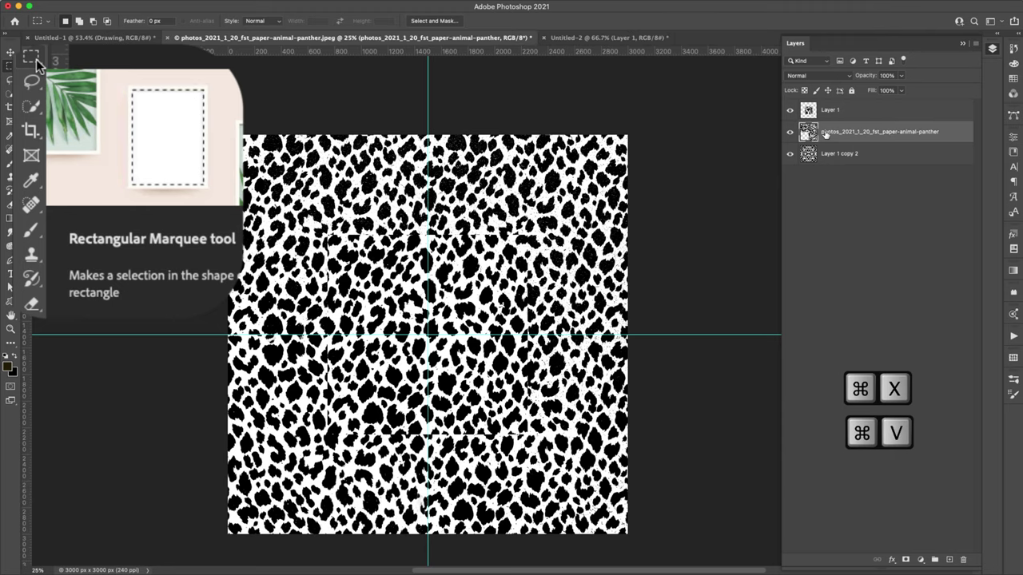
key("BackSpace")
Hide the full pattern layer and move the pasted quarter into the top-right quadrant
left_click(790, 133)
left_click(835, 110)
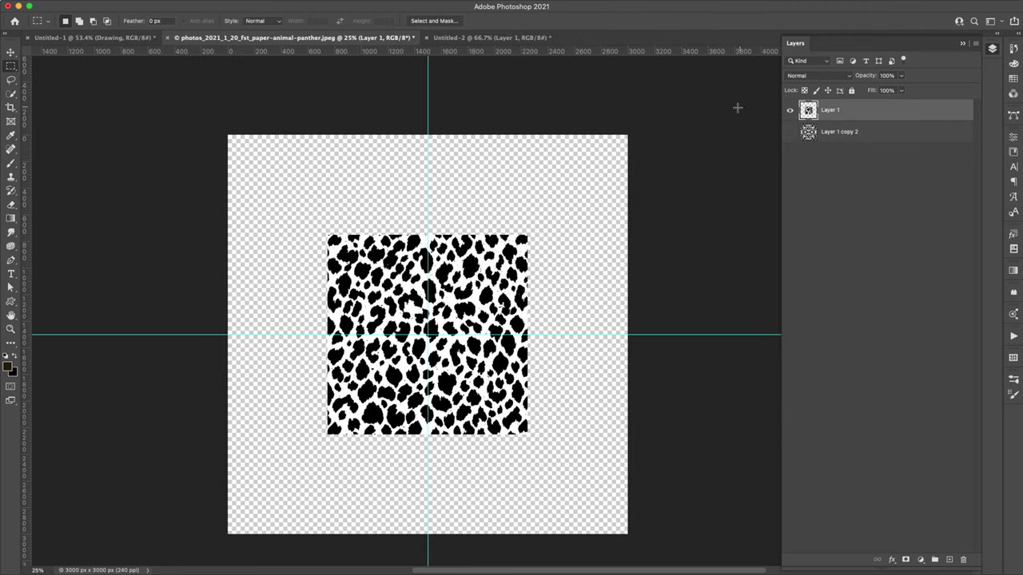
key("v")
left_click_drag(481, 302, 591, 191)
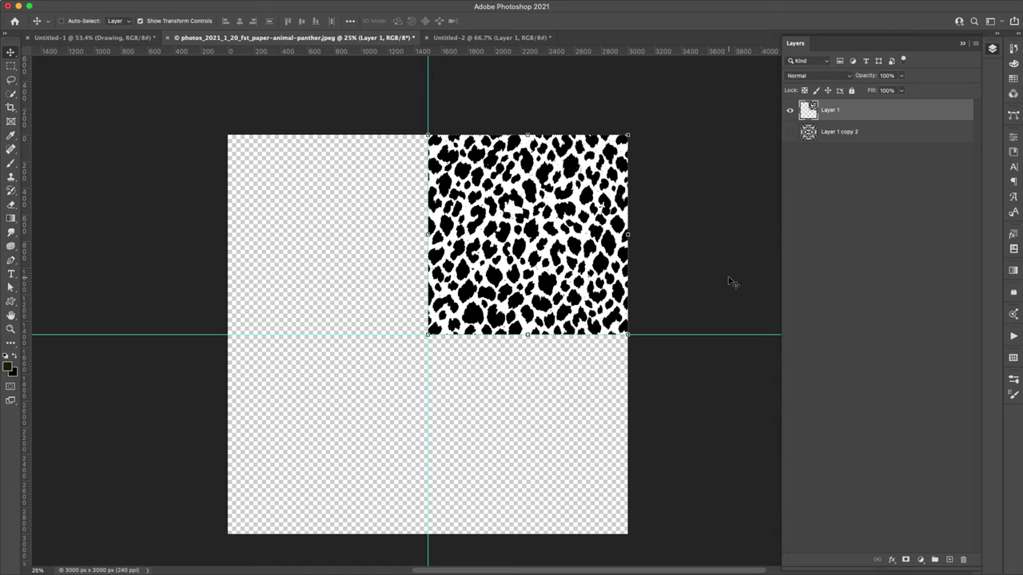
Hide the quarter layer and show the full leopard pattern layer again
left_click(840, 252)
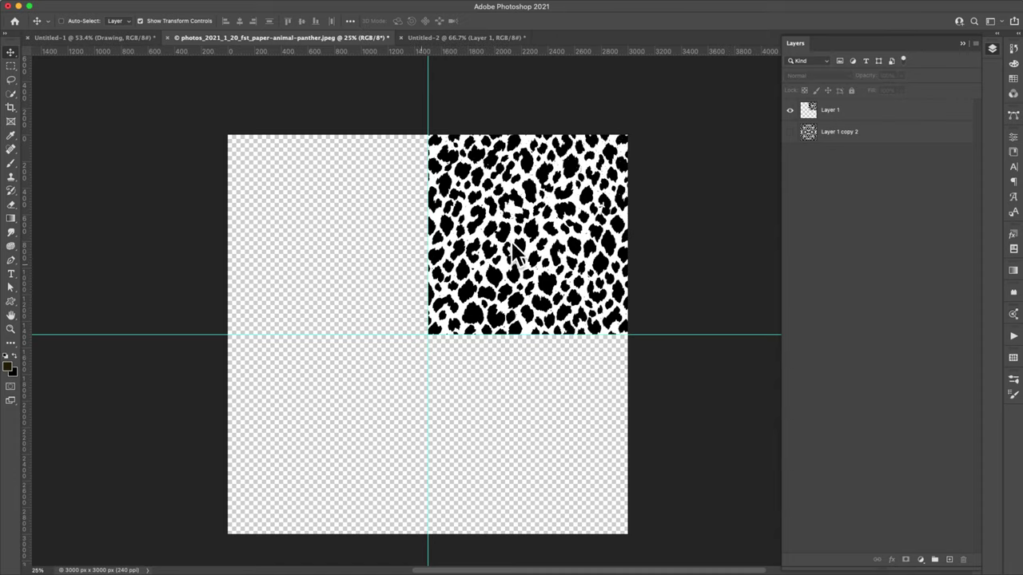
left_click(792, 111)
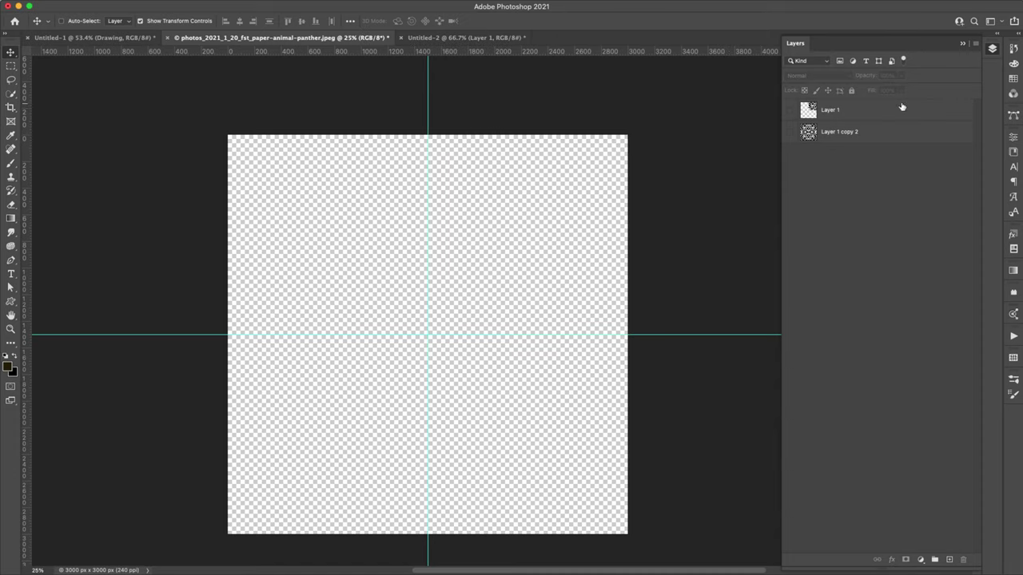
left_click(790, 133)
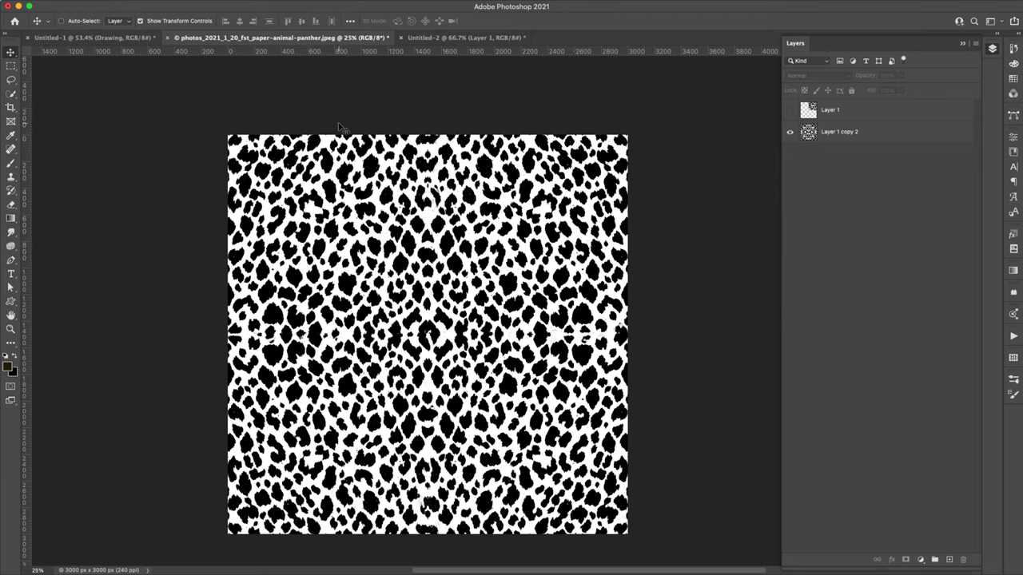
Save the spot image as a new pattern named 'brush demo' via Edit > Define Pattern
mouse_move(117, 4)
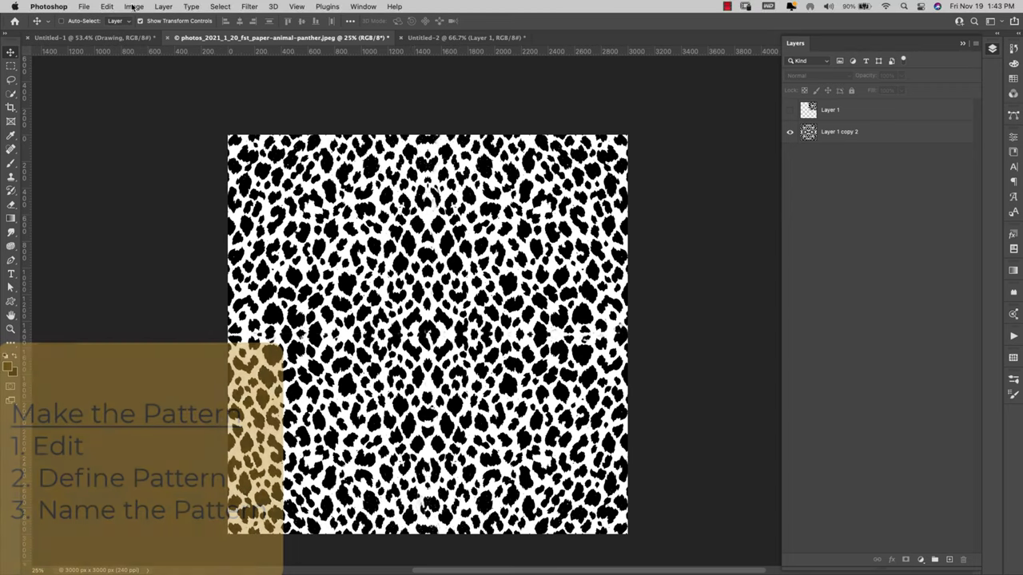
left_click(105, 6)
left_click(136, 292)
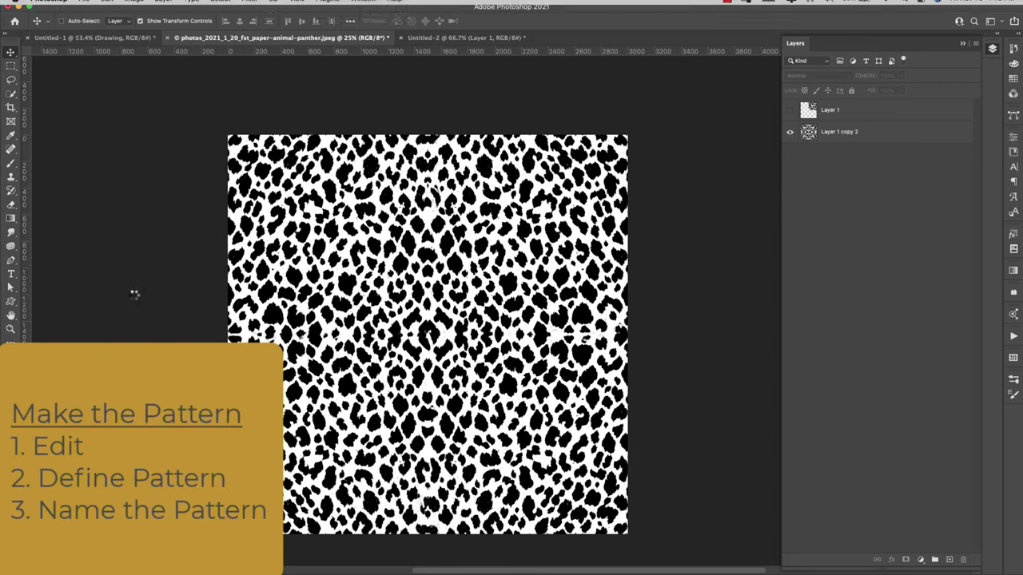
type("brush")
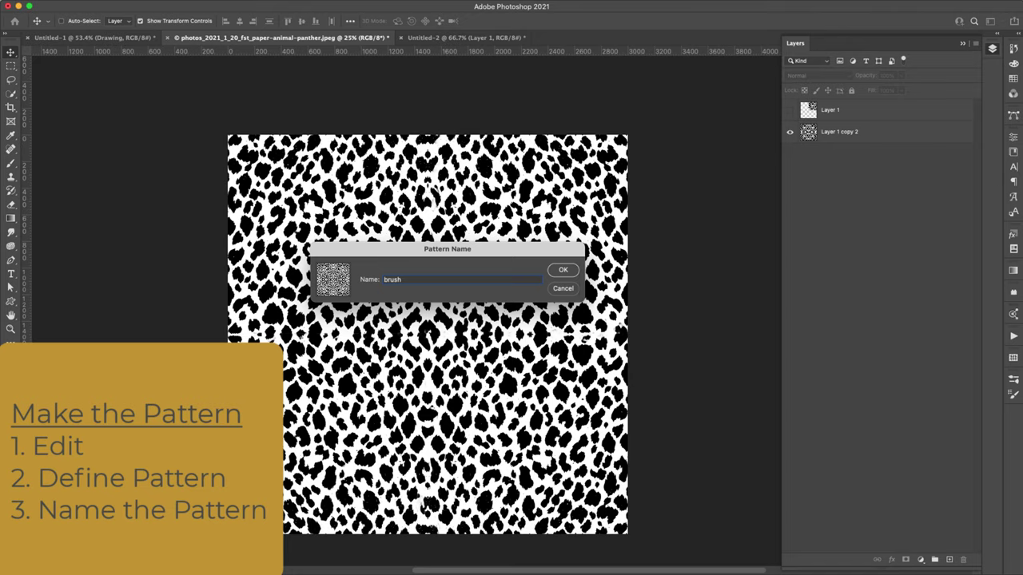
left_click(563, 270)
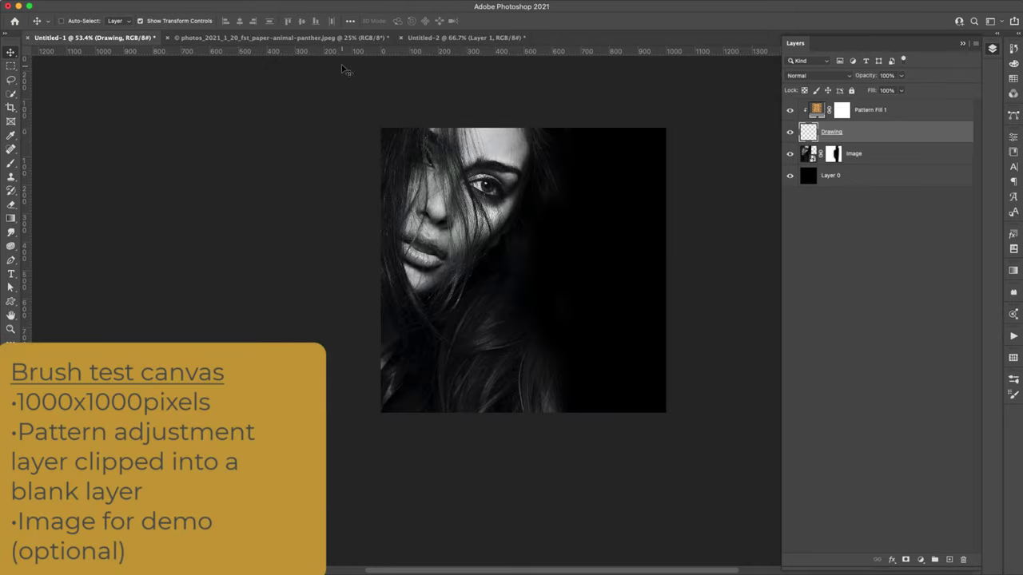
Float the Brushes panel, choose Hard Round from General Brushes, and show Brush Settings
key("b")
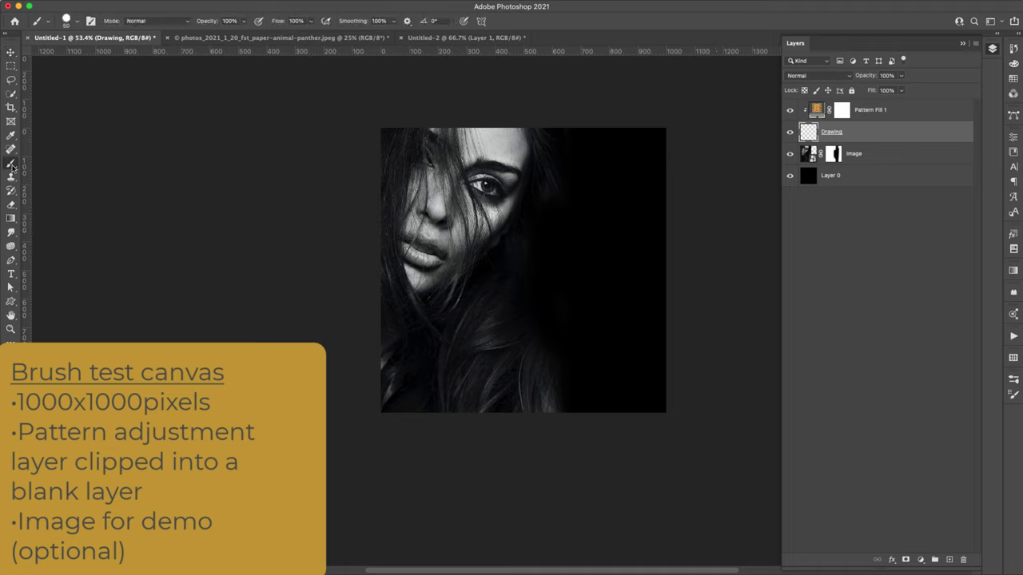
left_click(1013, 380)
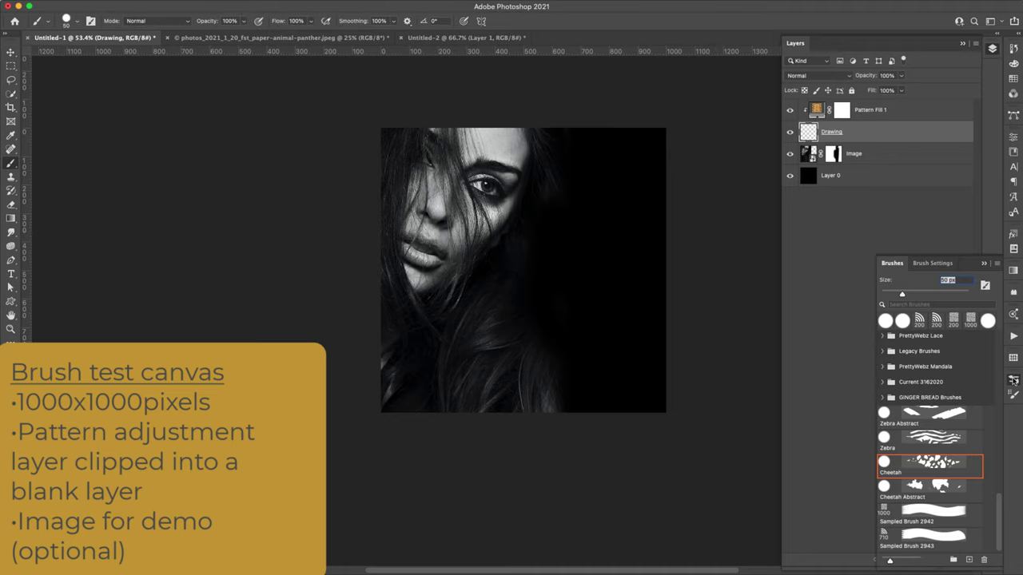
left_click_drag(970, 265, 784, 217)
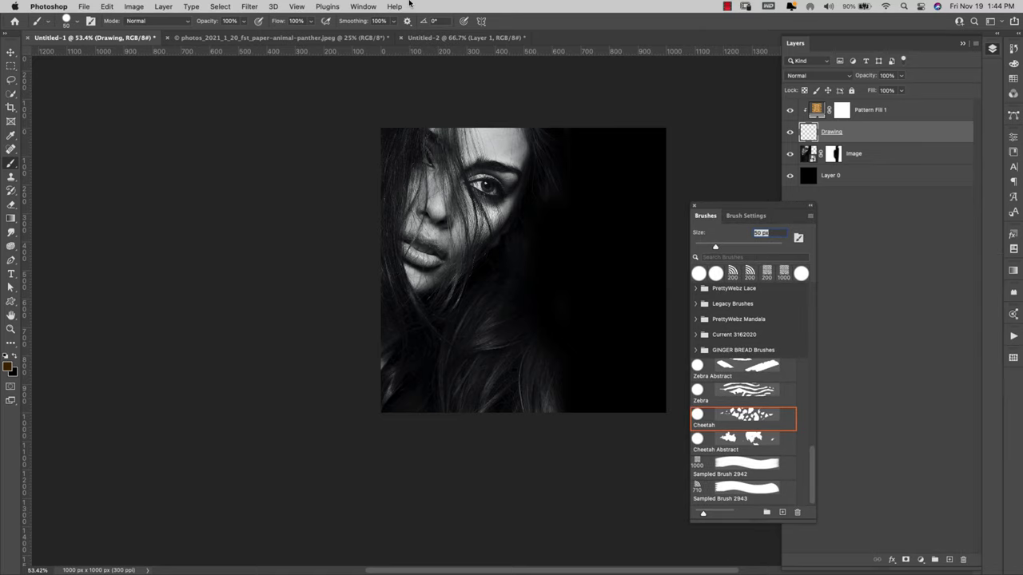
left_click(363, 6)
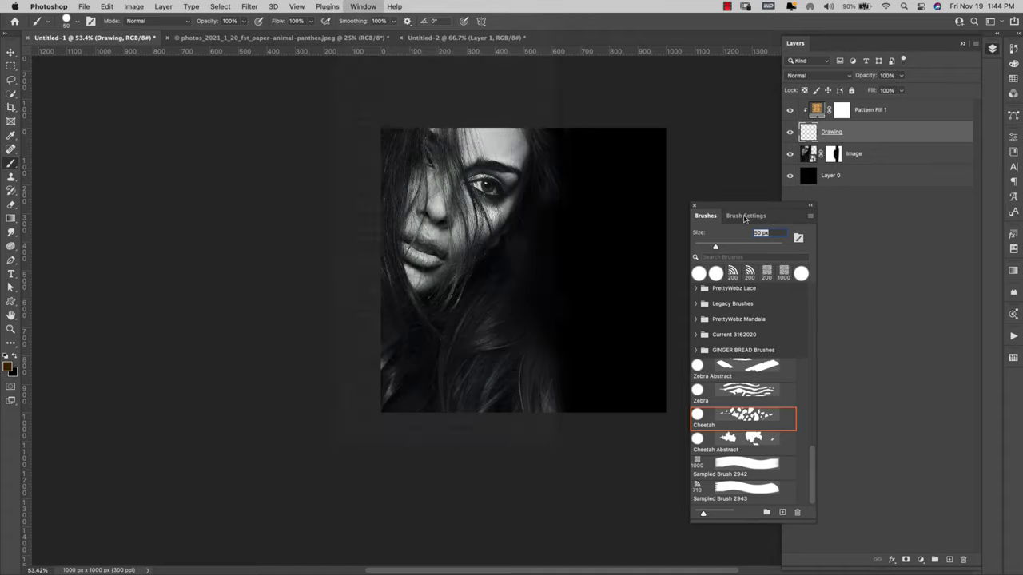
scroll(716, 334, "up", 10)
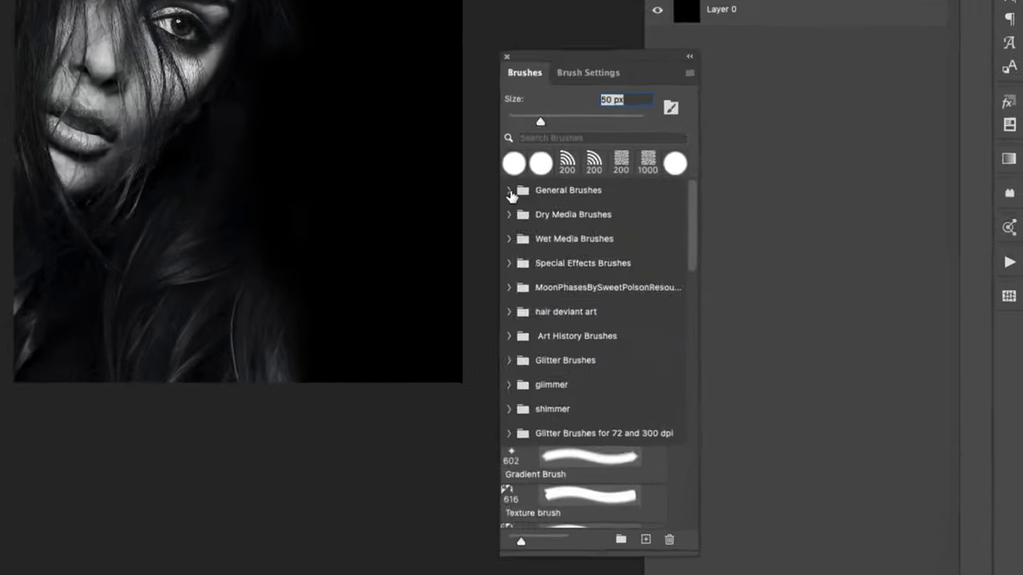
left_click(510, 192)
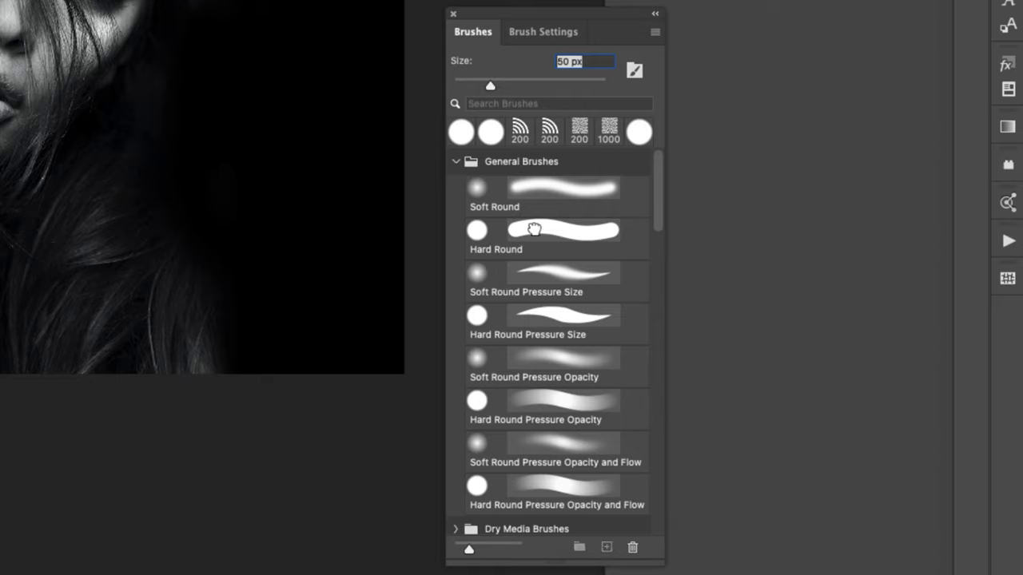
left_click(564, 239)
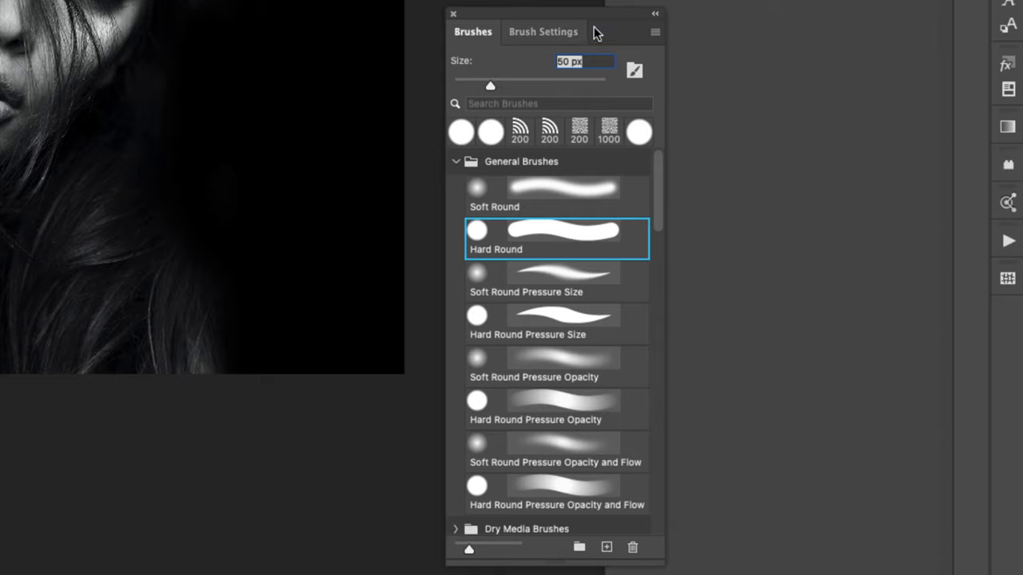
left_click(559, 32)
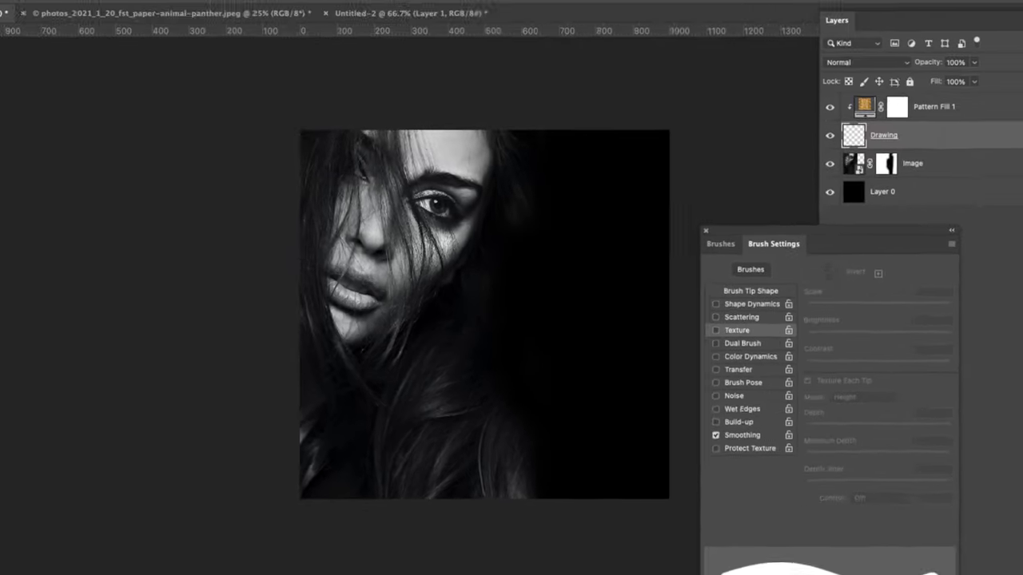
Lower the Hard Round brush tip spacing to 1% under Brush Tip Shape
left_click(326, 10)
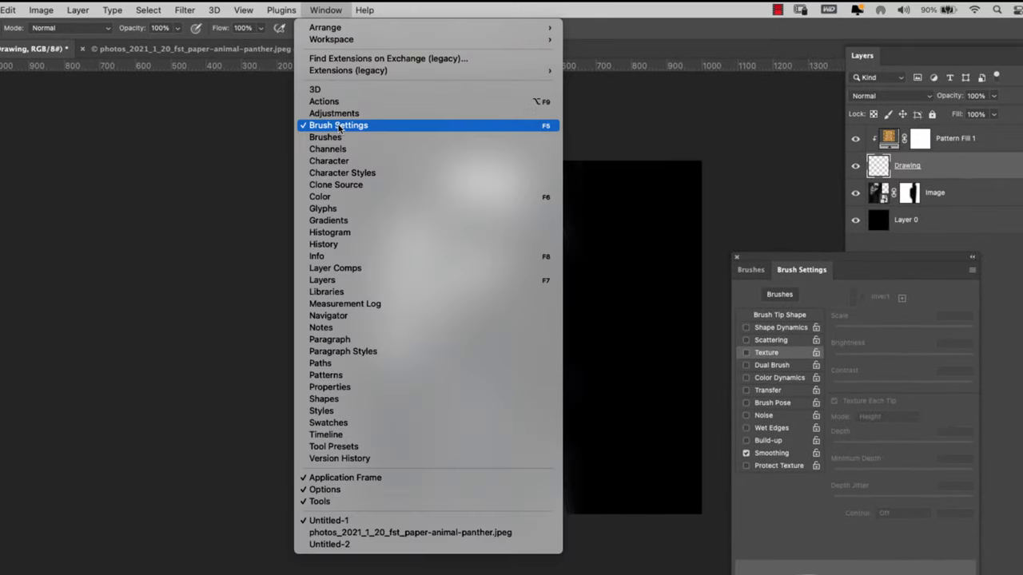
left_click(869, 274)
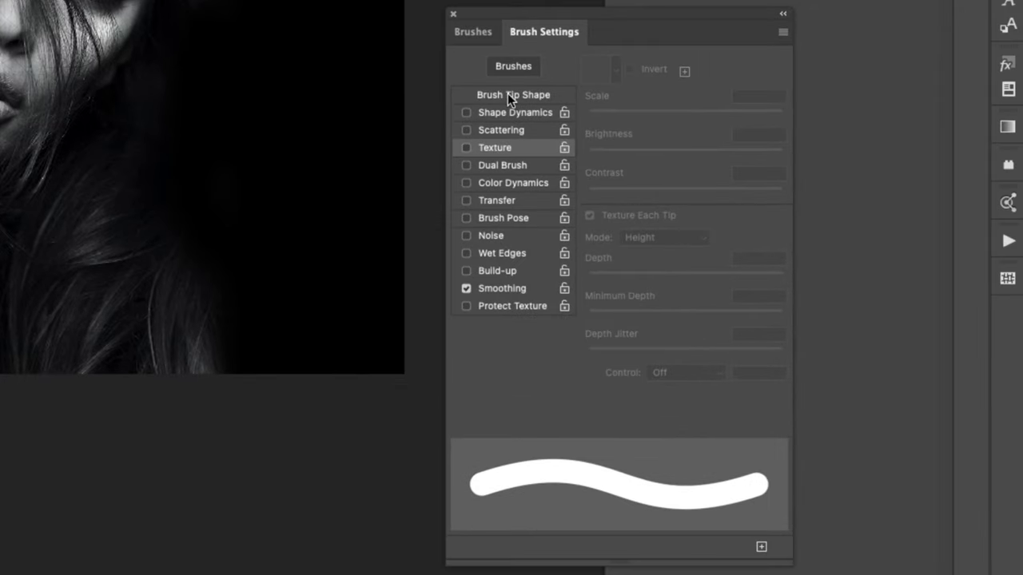
left_click(509, 95)
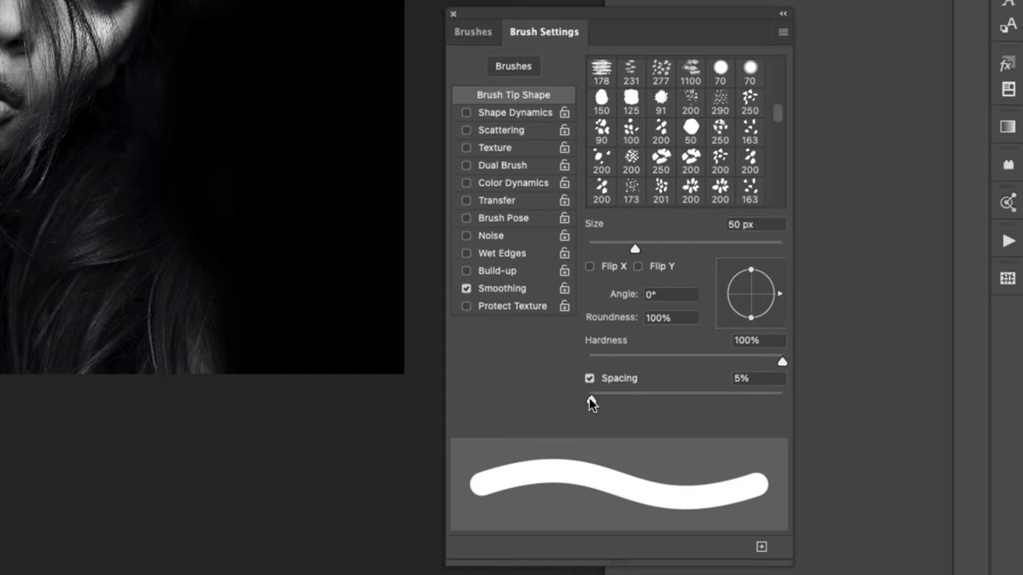
left_click_drag(590, 399, 584, 399)
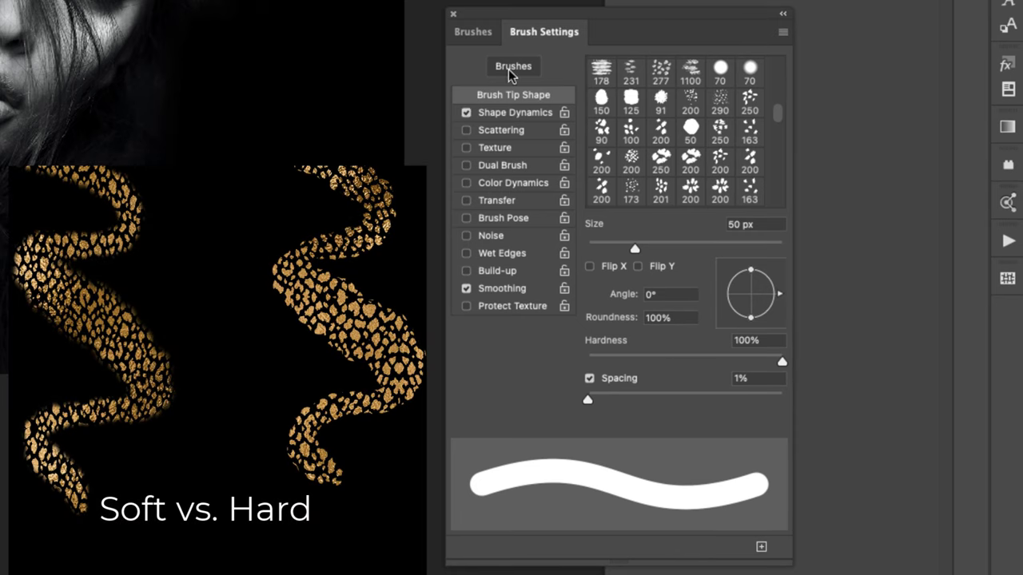
Set the Shape Dynamics Size Jitter control to Pen Pressure
left_click(524, 113)
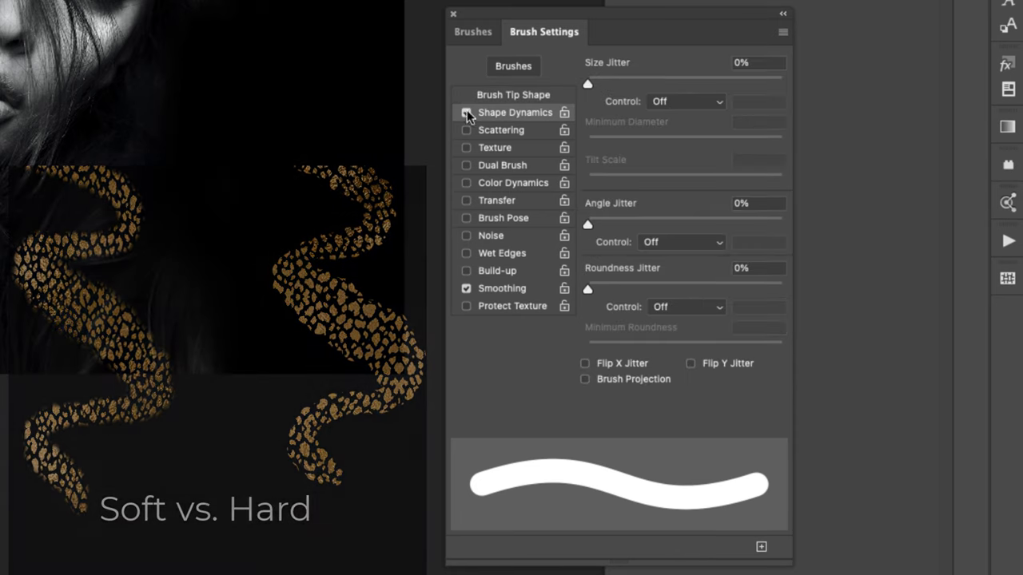
left_click(684, 102)
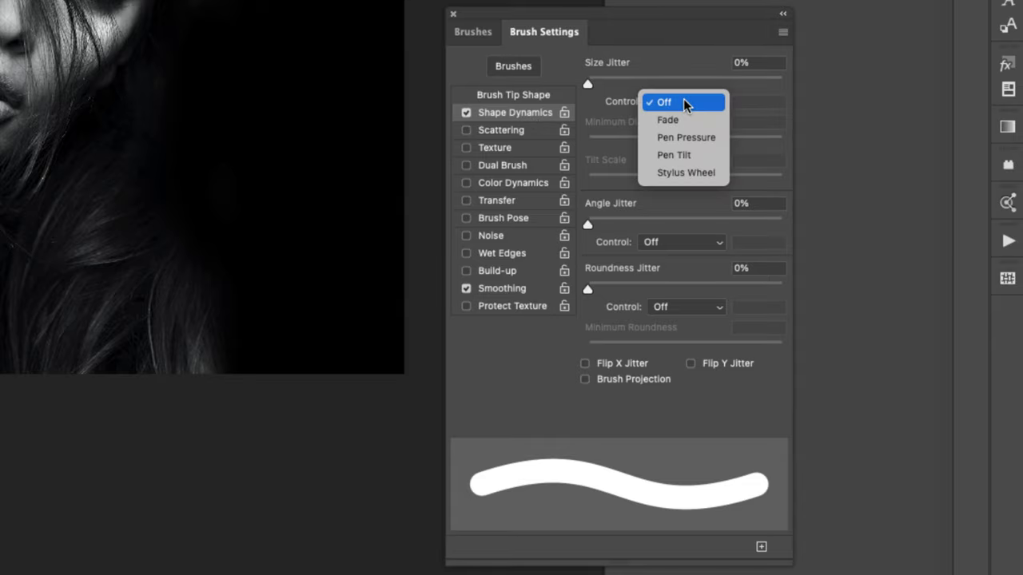
left_click(679, 138)
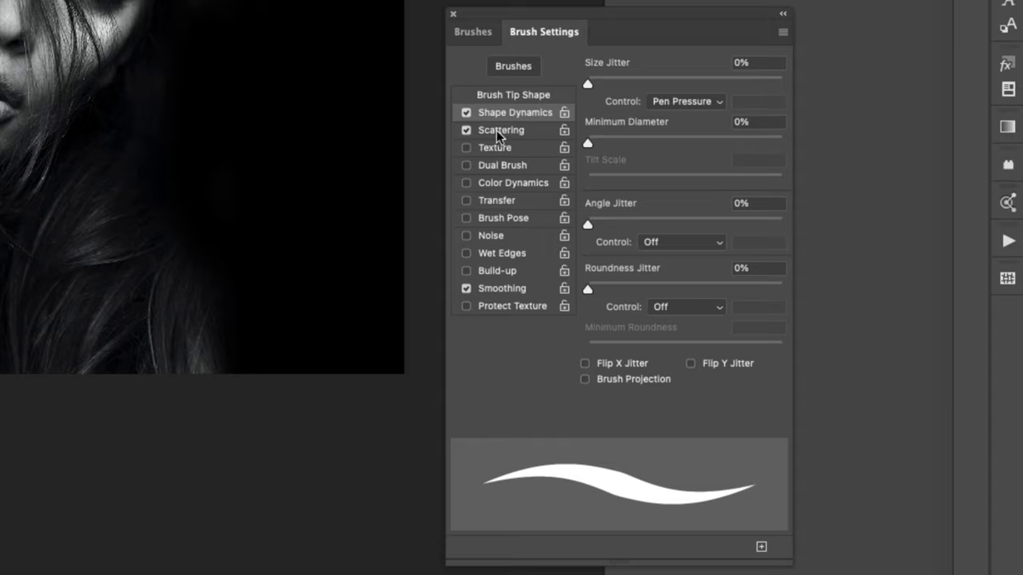
Turn on Scattering for both axes at about 248%, leaving Count at 1
left_click(500, 135)
left_click(646, 63)
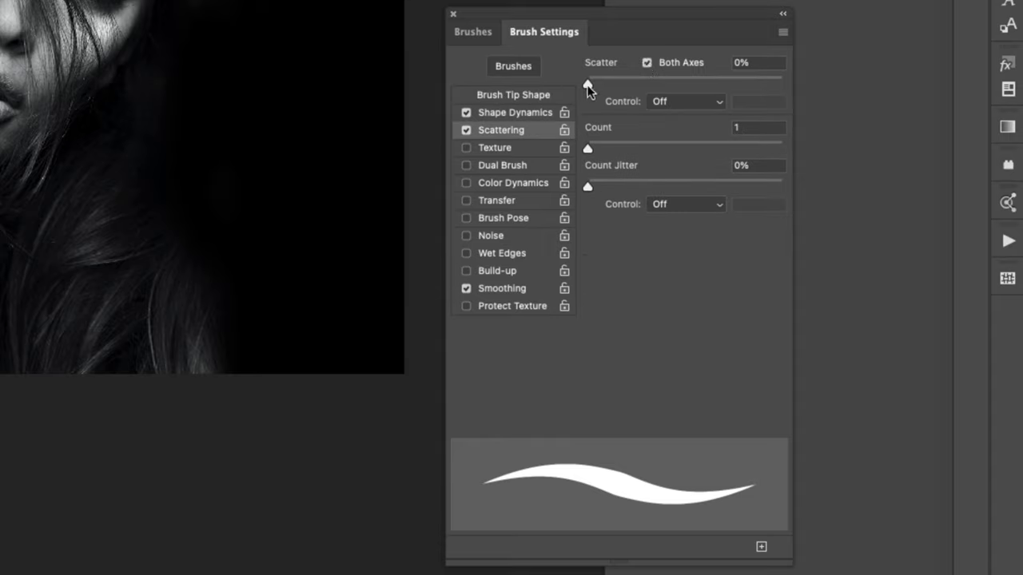
left_click_drag(588, 85, 636, 83)
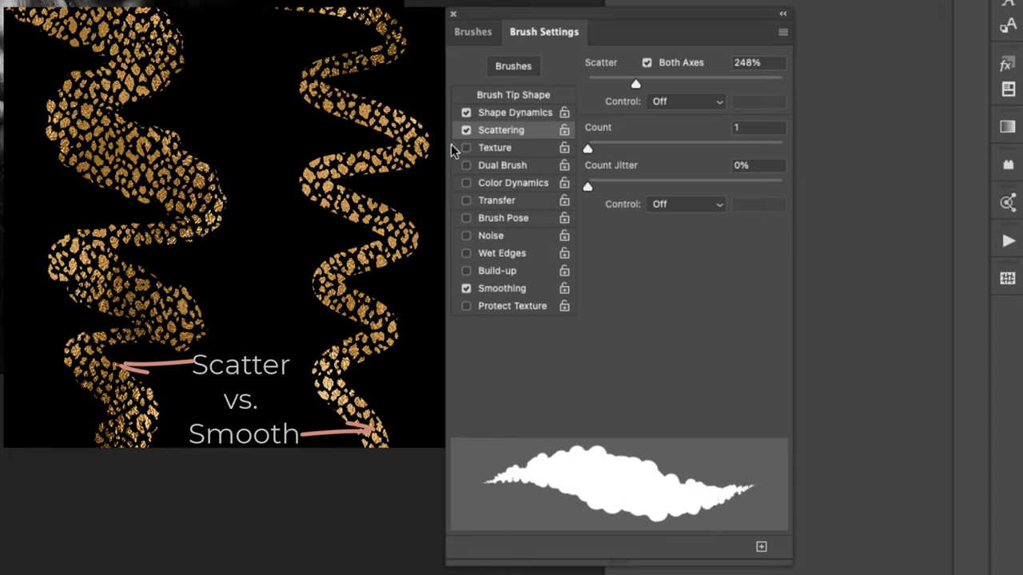
Enable Texture on the brush and choose the leopard-spot pattern
left_click(494, 149)
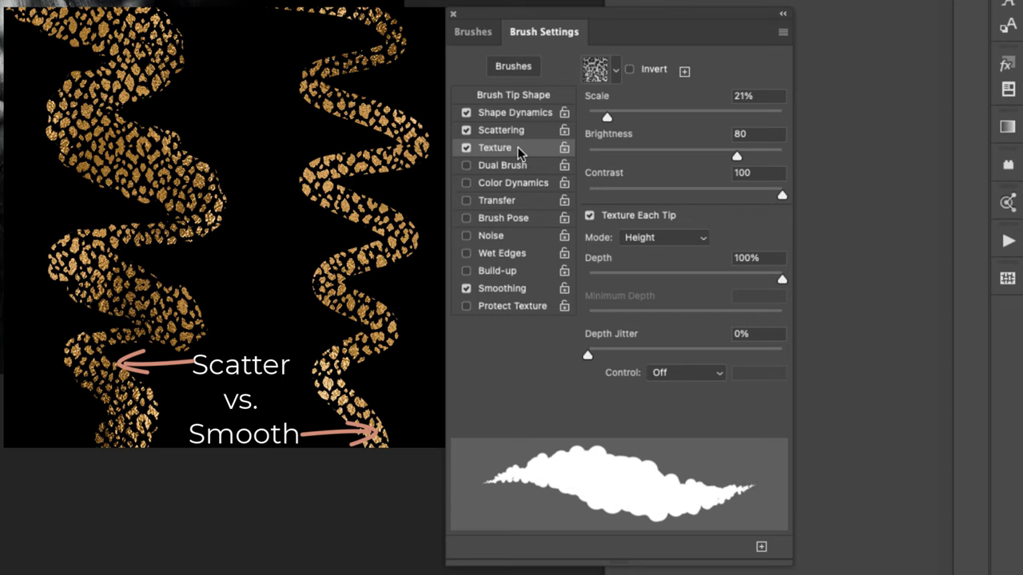
left_click(614, 72)
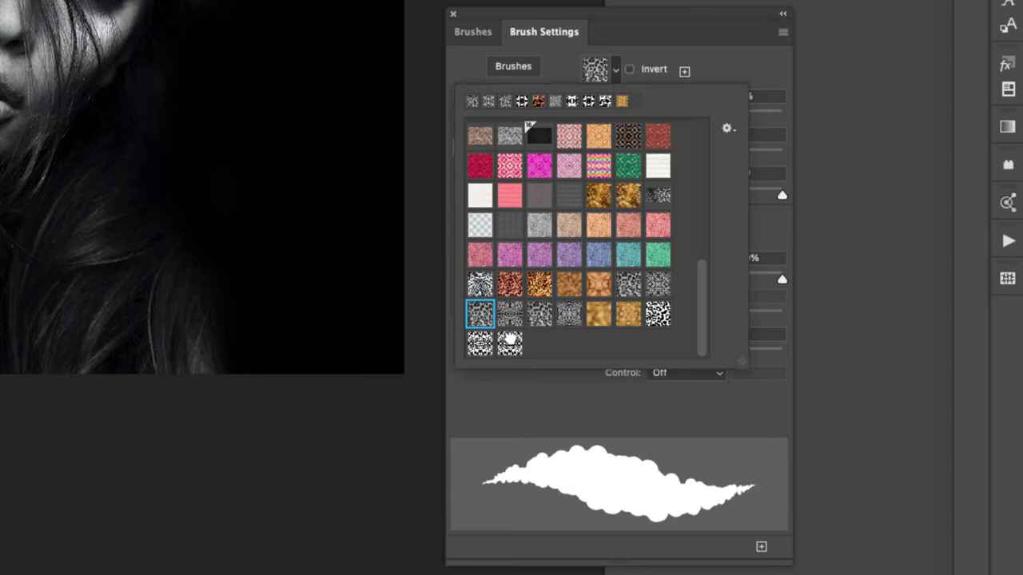
left_click(513, 344)
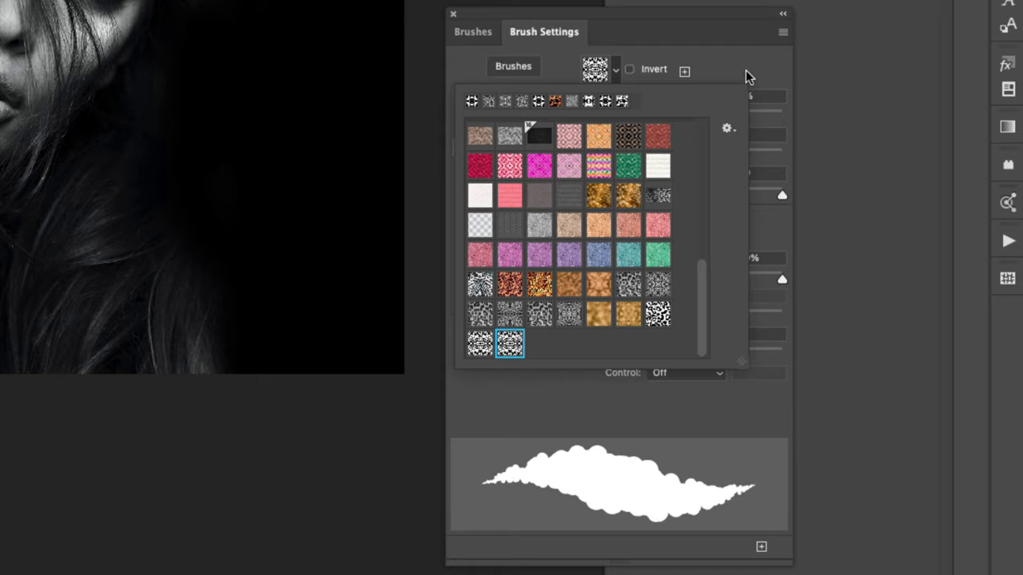
left_click(746, 69)
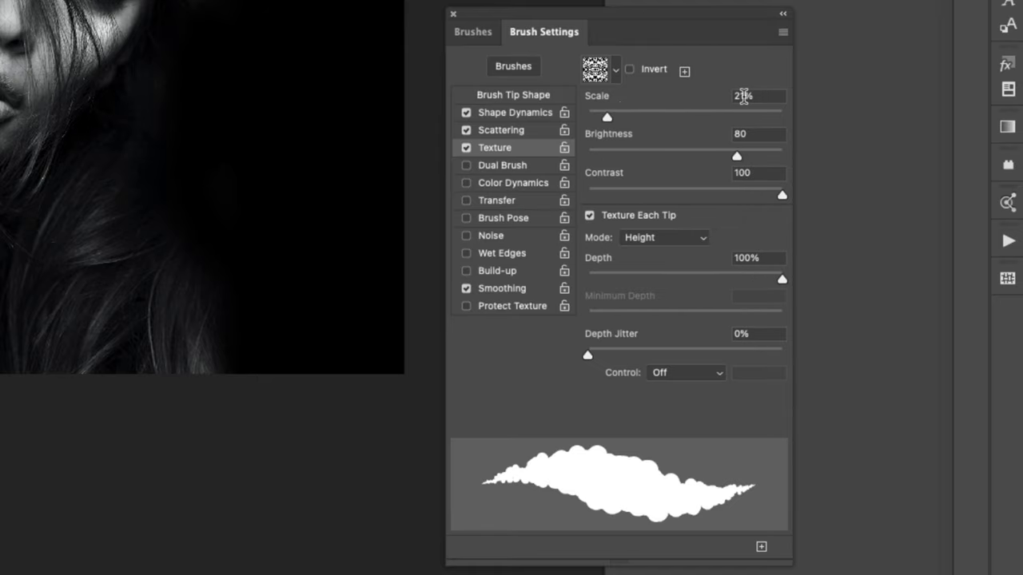
Set texture scale to 20%, trying brightness and contrast levels and keeping contrast at 100
left_click(744, 96)
left_click_drag(696, 99, 689, 99)
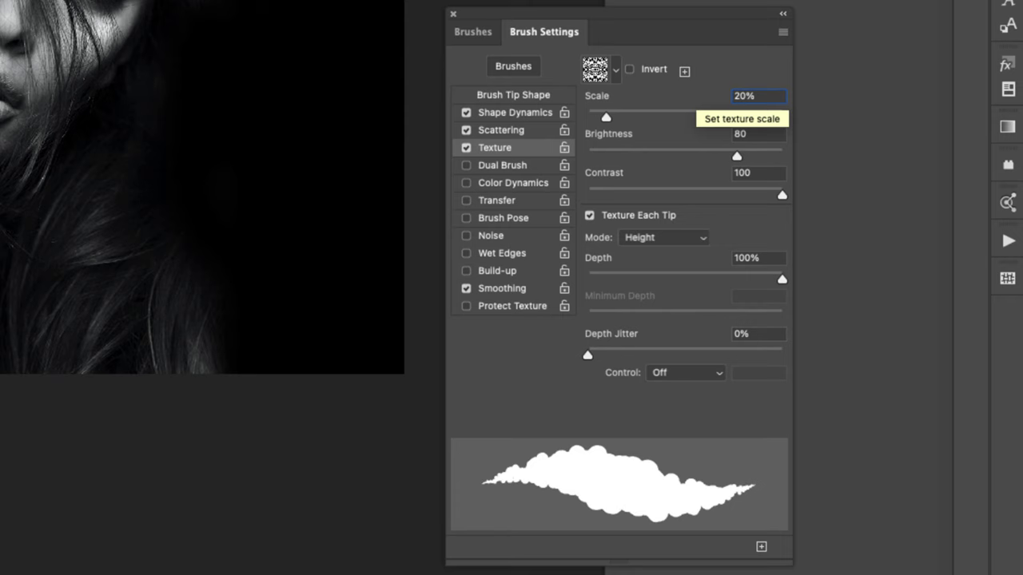
left_click(649, 136)
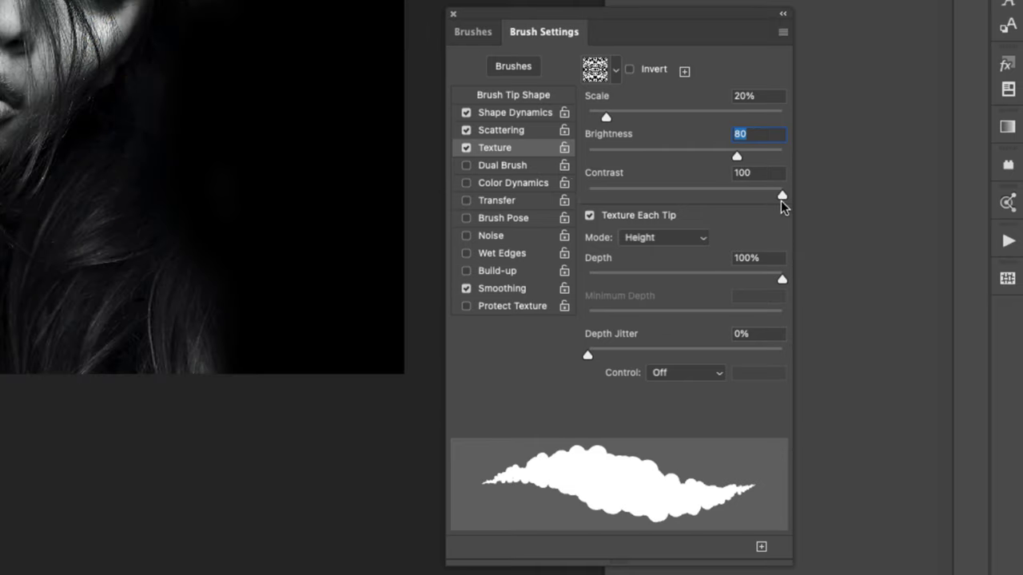
left_click_drag(782, 195, 831, 199)
mouse_move(735, 155)
left_mouse_down()
mouse_move(540, 160)
mouse_move(788, 160)
mouse_move(742, 163)
left_mouse_up()
Blend the texture in Subtract mode with brightness lowered to 50 and contrast at 100
left_click(675, 239)
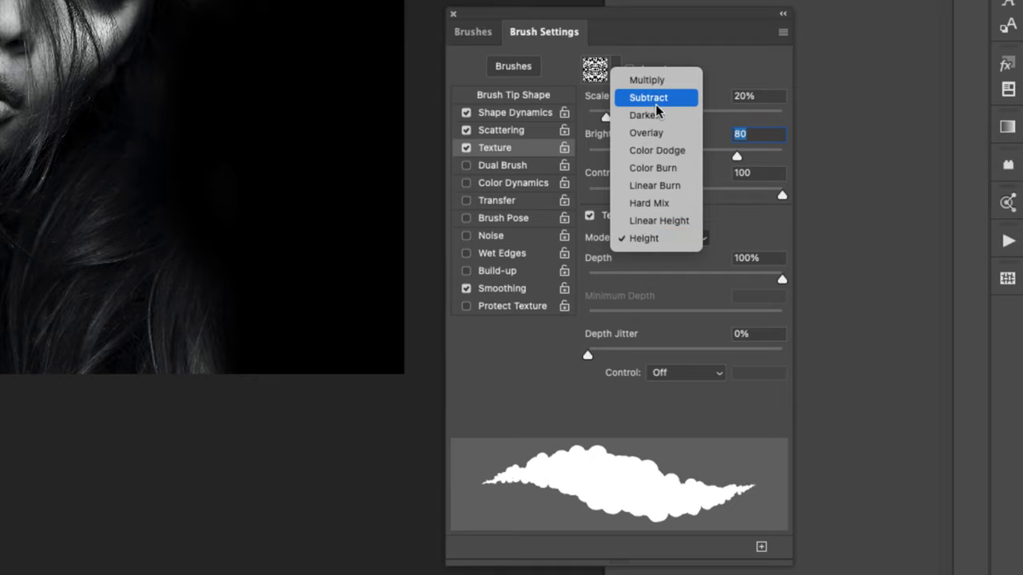
left_click(632, 98)
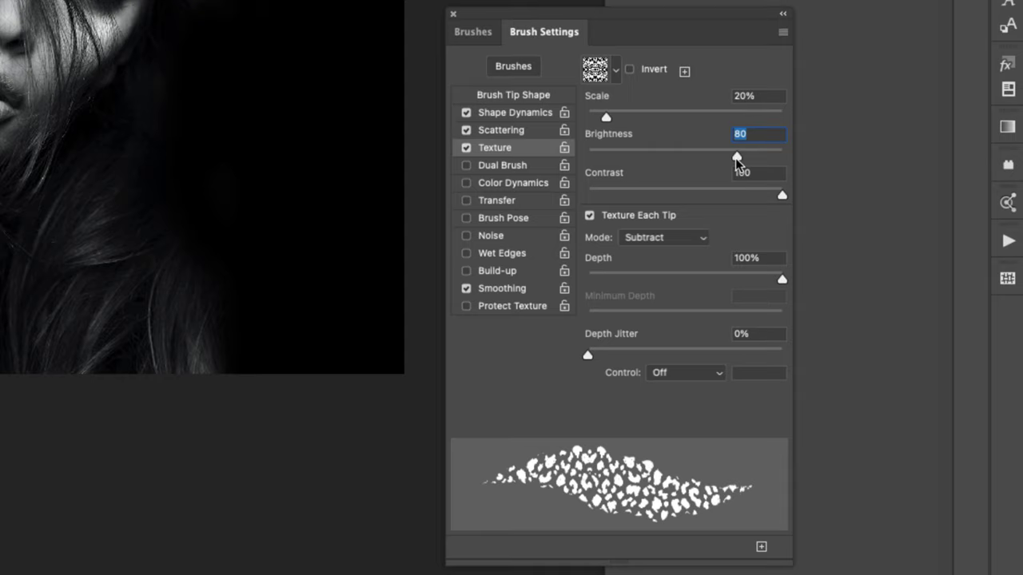
mouse_move(737, 157)
left_mouse_down()
mouse_move(592, 158)
mouse_move(722, 159)
left_mouse_up()
mouse_move(782, 196)
left_mouse_down()
mouse_move(607, 198)
mouse_move(795, 201)
left_mouse_up()
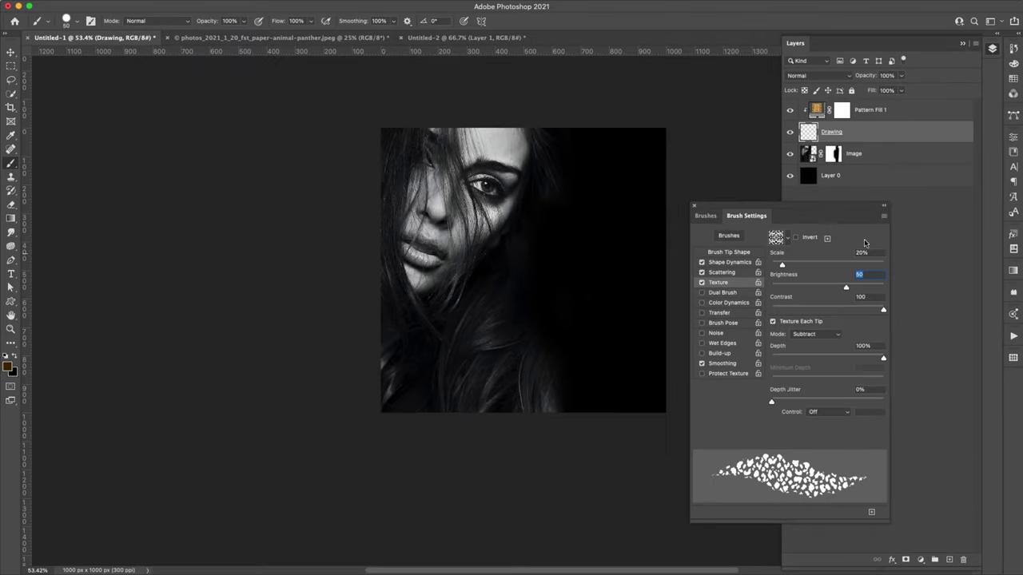
Paint a gold spotted zigzag down the right side, hiding other layers to inspect it
mouse_move(610, 134)
left_mouse_down()
mouse_move(628, 179)
mouse_move(563, 339)
left_mouse_up()
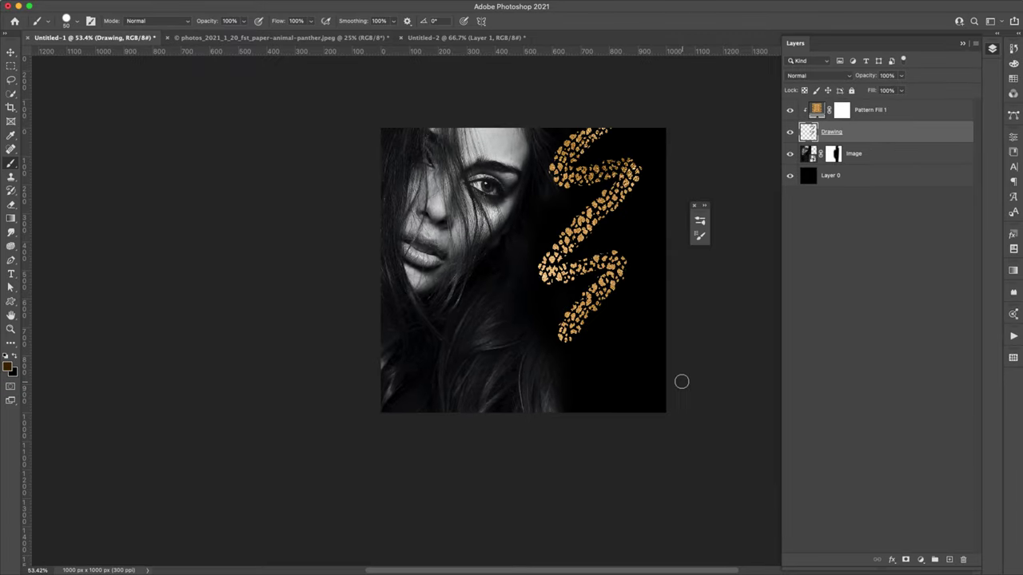
left_click_drag(791, 154, 790, 177)
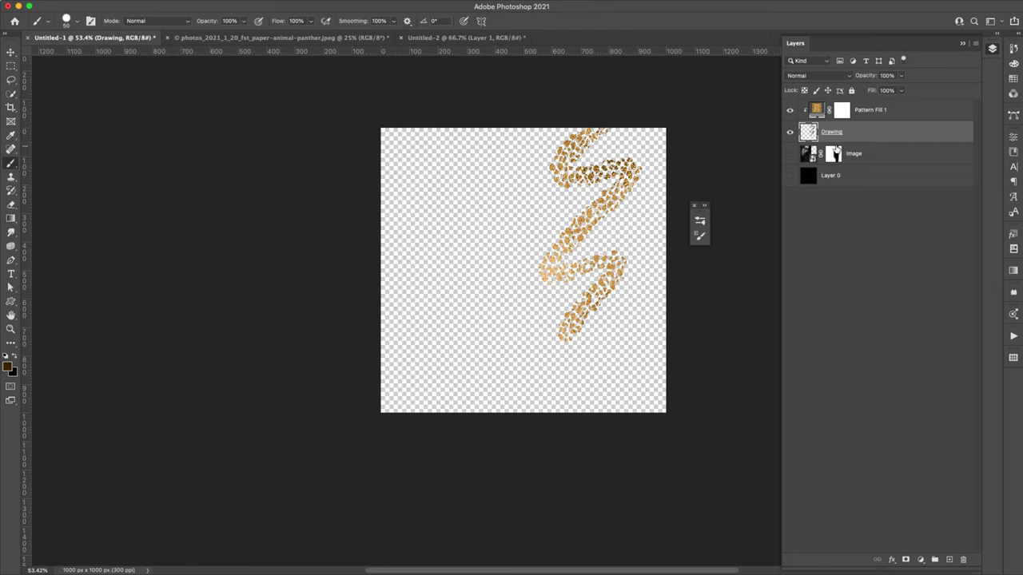
left_click(789, 110)
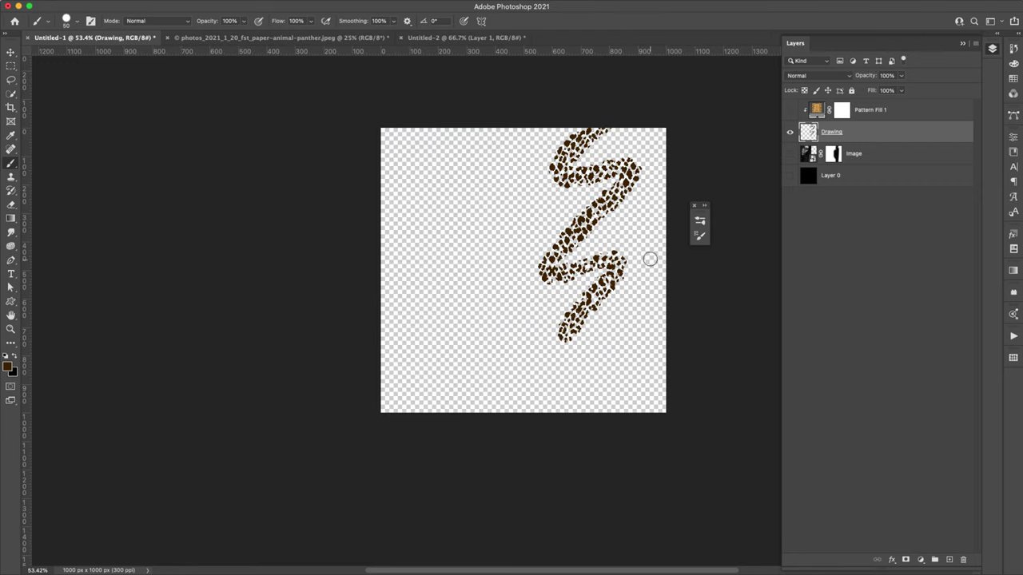
Move the zigzag stroke down and left, then show Pattern Fill 1 again
key("v")
left_click_drag(594, 192, 571, 226)
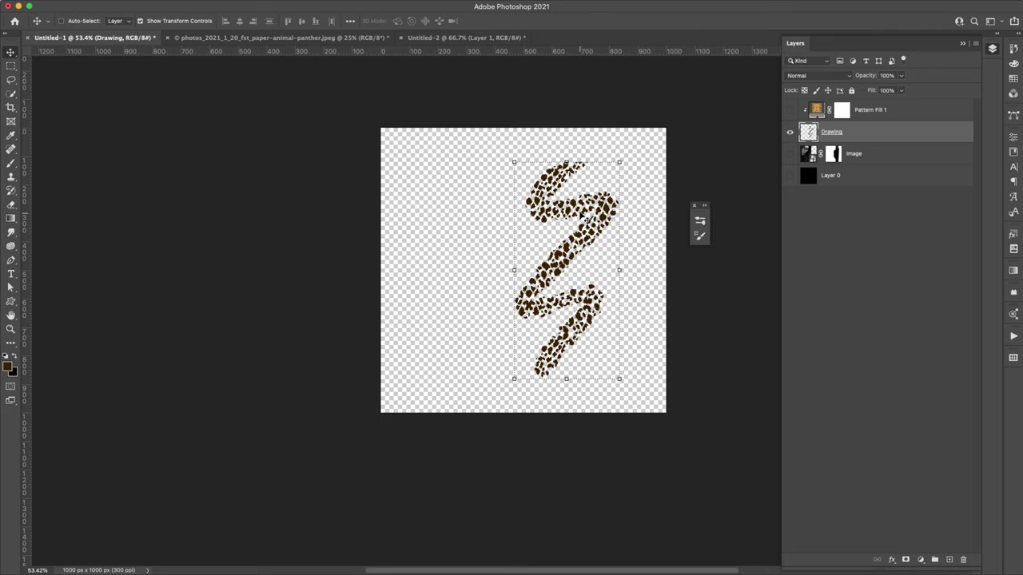
left_click(789, 110)
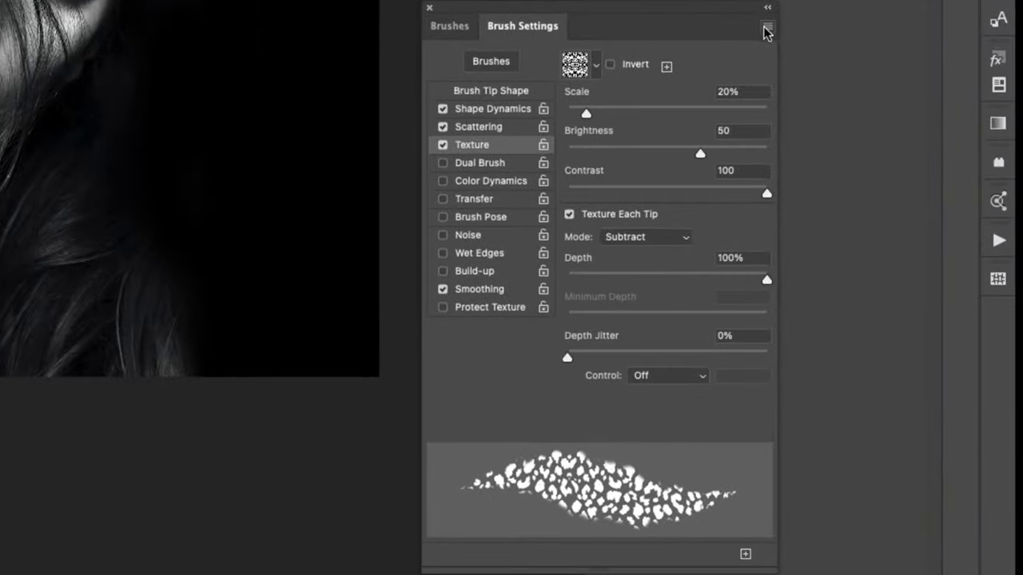
Start a New Brush Preset from the Brush Settings menu and name it 'Cheetah'
left_click(767, 29)
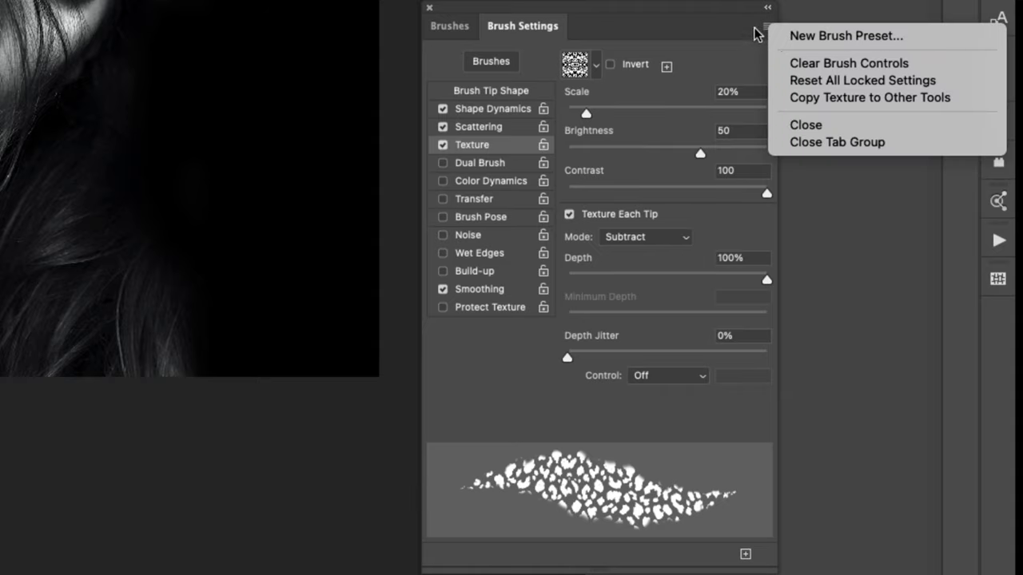
left_click(815, 36)
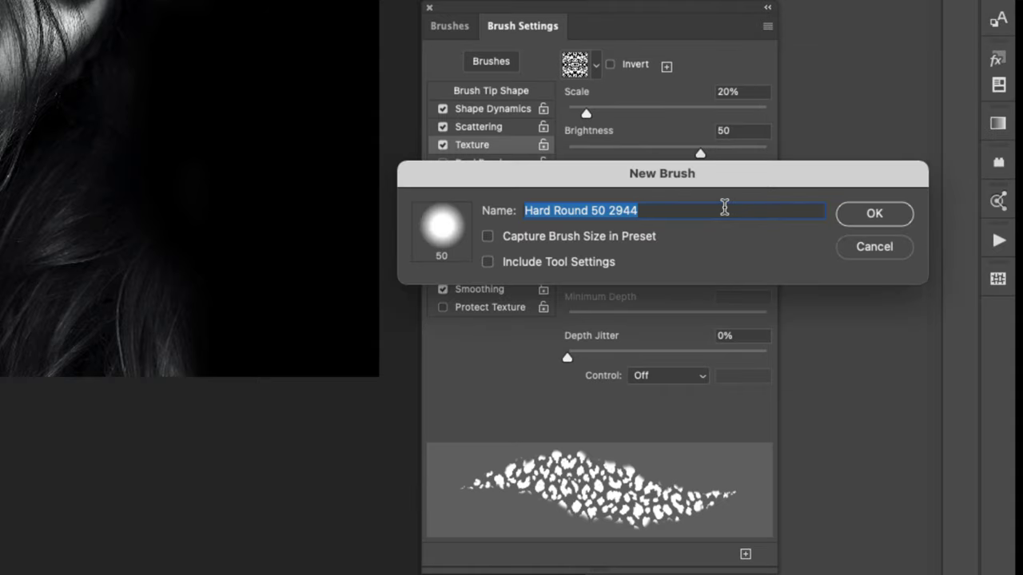
type("Cheetah")
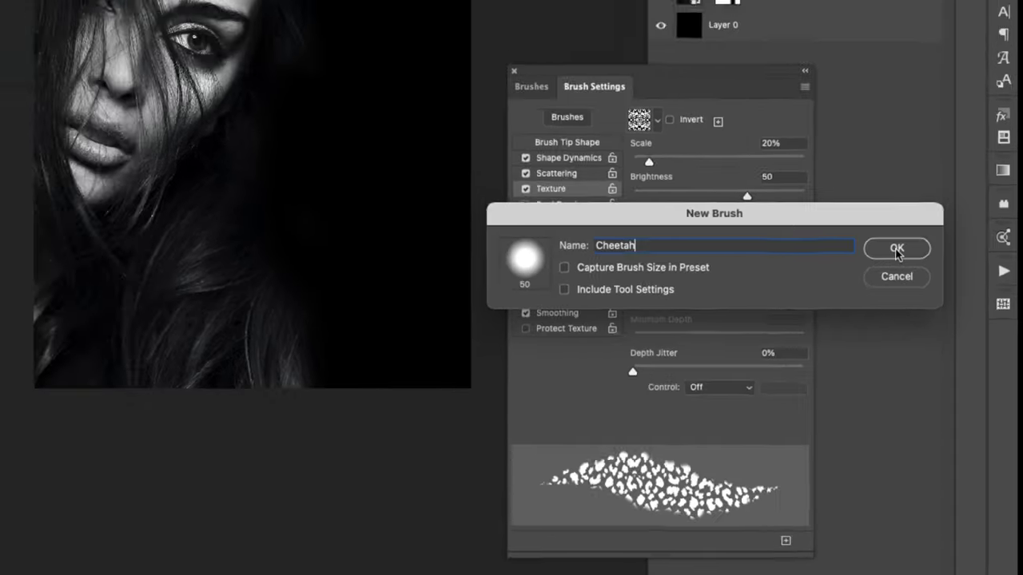
Confirm the New Brush dialog to save the Cheetah preset
left_click(841, 228)
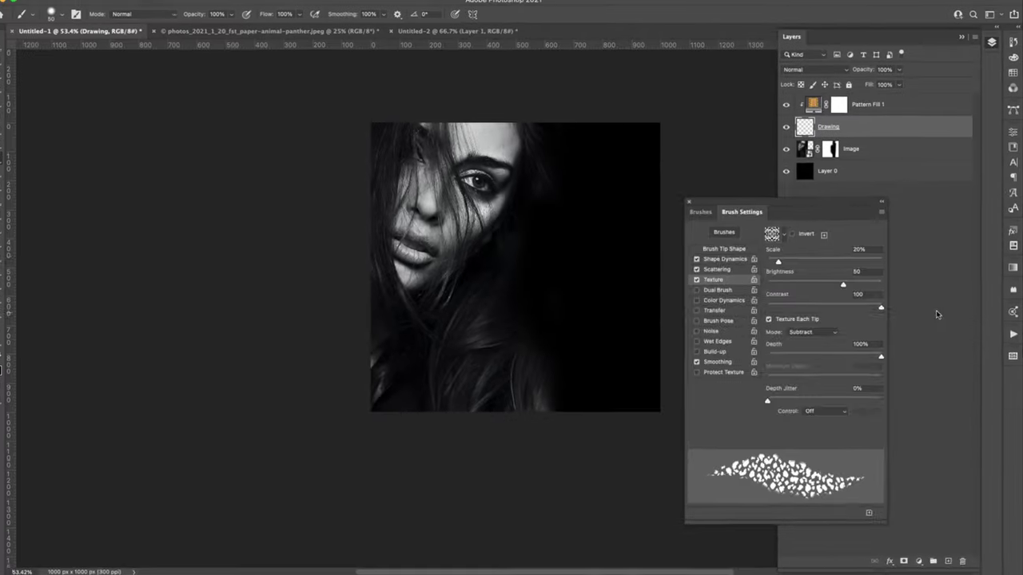